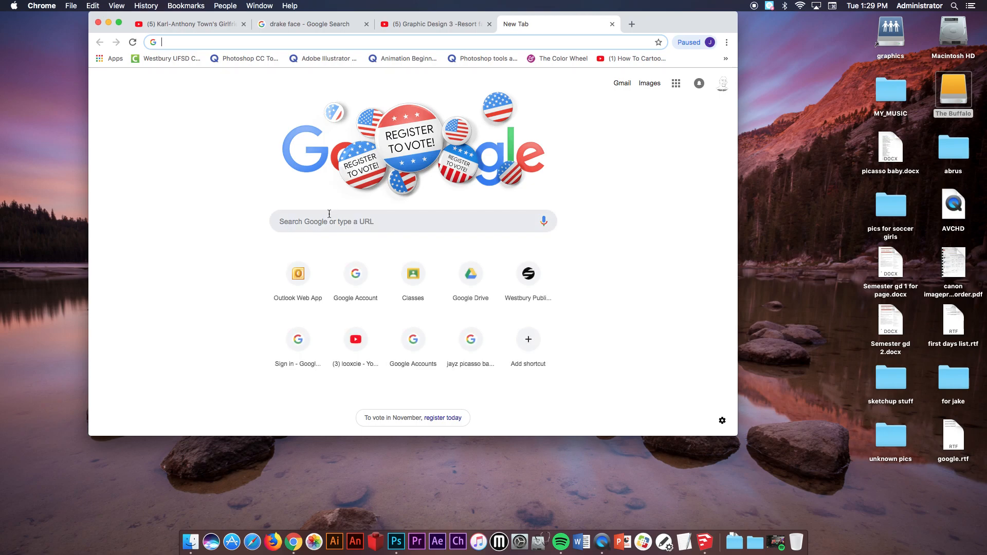
- Search Google for "wedha pop art portraits" and show the image results
{"action": "type", "text": "wedh"}
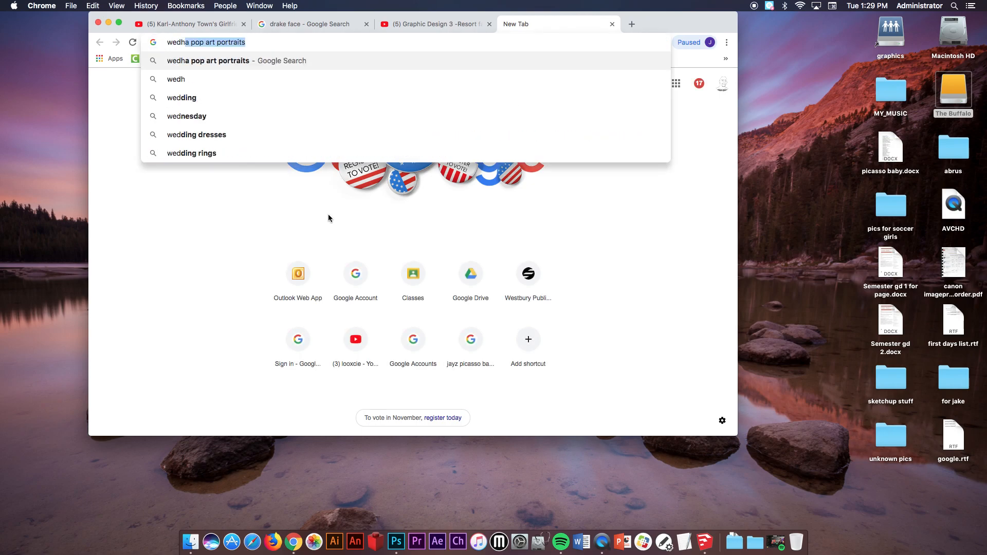
{"action": "type", "text": "a pop art"}
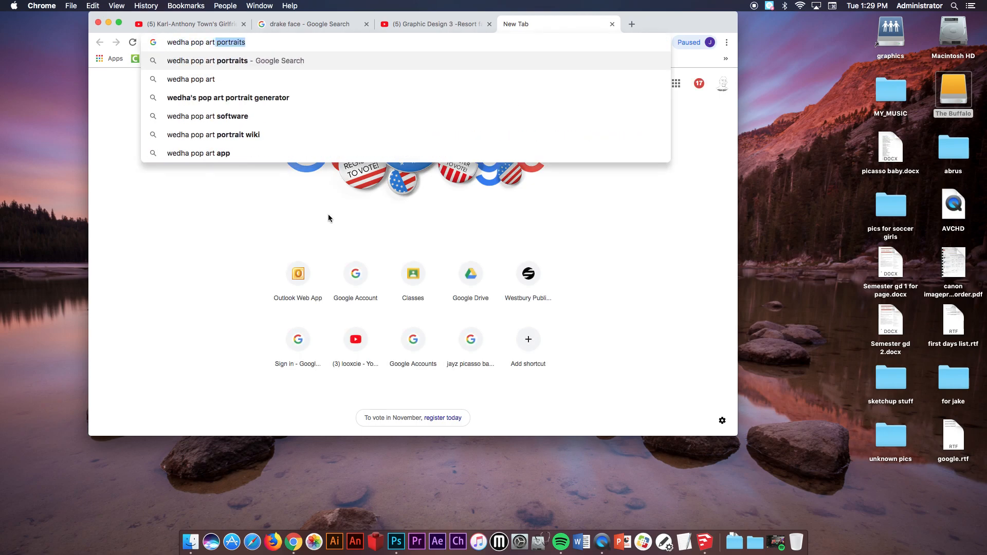
{"action": "key", "text": "Return"}
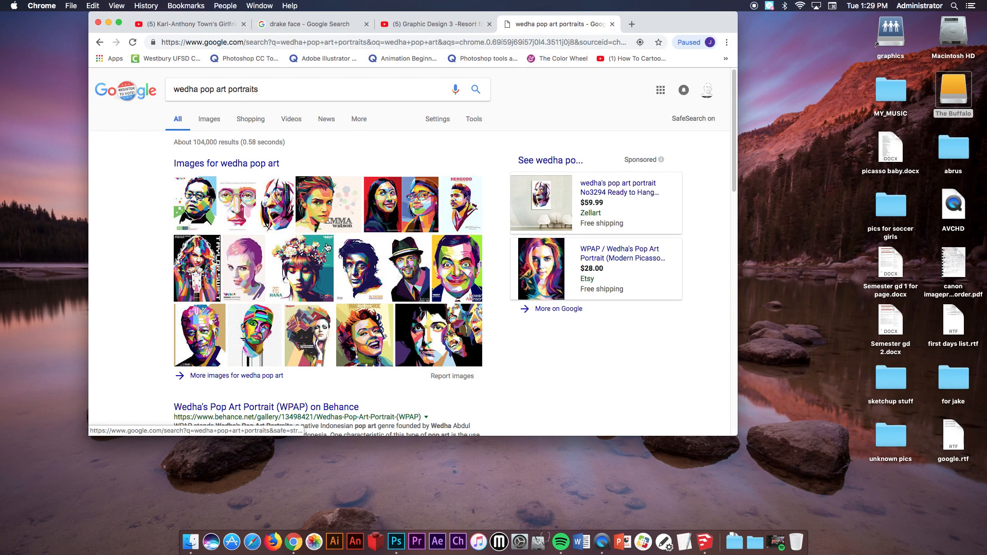
{"action": "left_click", "coordinate": [209, 119]}
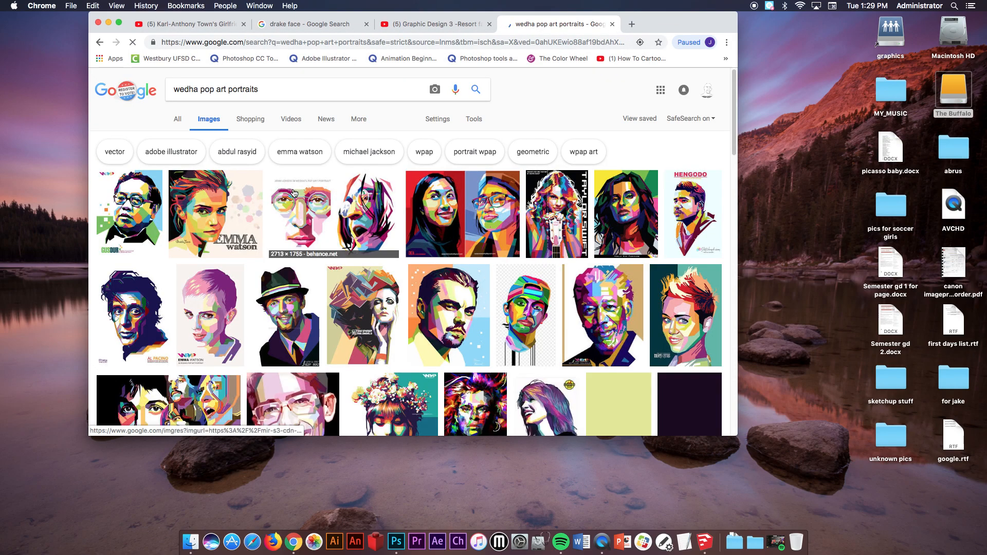
- Examine the image results for a colorful Wedha pop art portrait to use as a reference
{"action": "scroll", "coordinate": [437, 288], "scroll_direction": "down", "scroll_amount": 3}
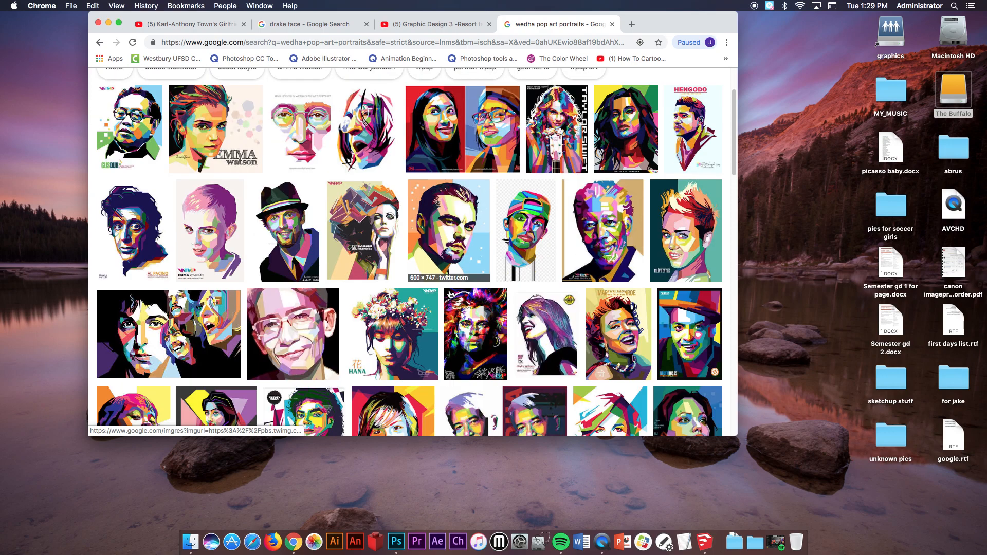
{"action": "scroll", "coordinate": [451, 295], "scroll_direction": "down", "scroll_amount": 1}
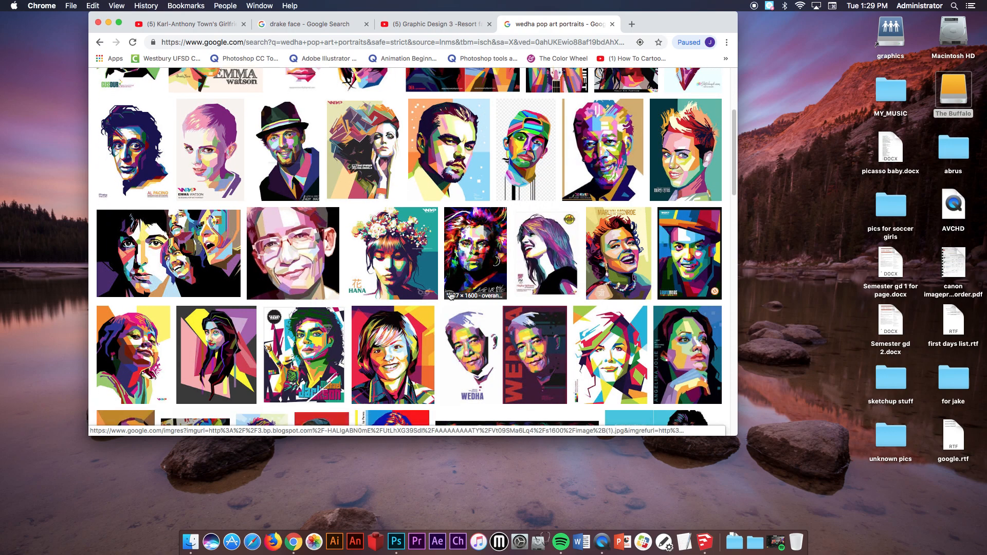
{"action": "scroll", "coordinate": [452, 298], "scroll_direction": "down", "scroll_amount": 2}
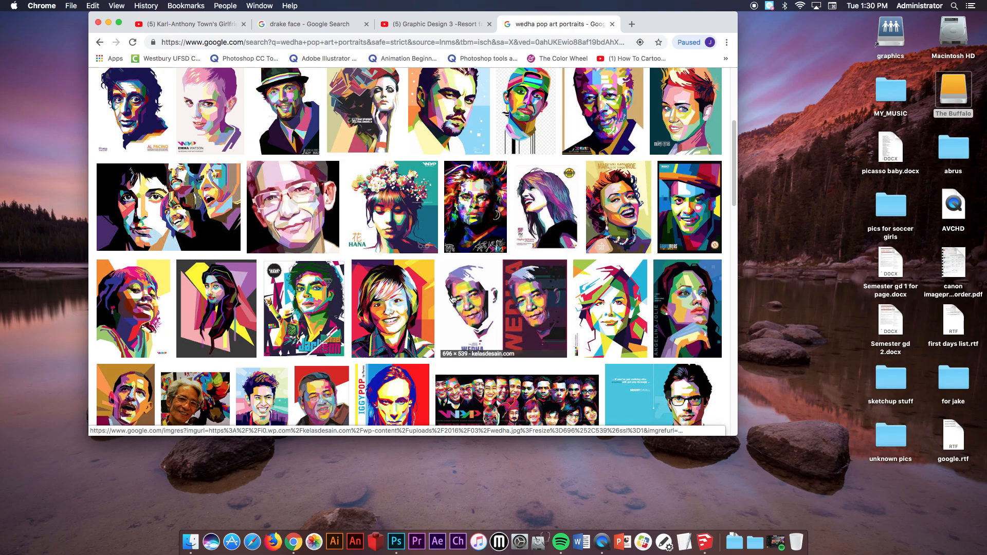
{"action": "scroll", "coordinate": [453, 298], "scroll_direction": "down", "scroll_amount": 4}
{"action": "scroll", "coordinate": [514, 306], "scroll_direction": "down", "scroll_amount": 2}
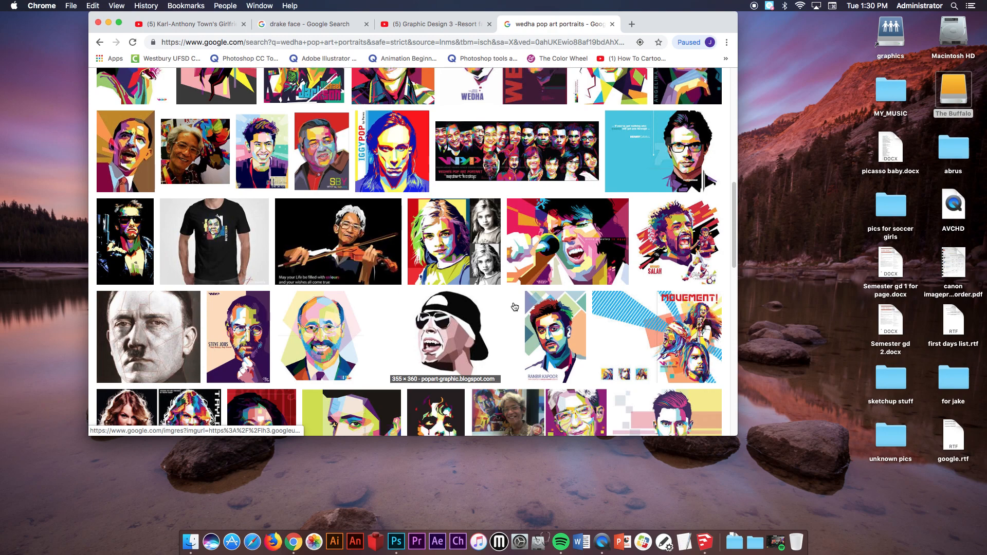
{"action": "scroll", "coordinate": [514, 307], "scroll_direction": "down", "scroll_amount": 2}
{"action": "scroll", "coordinate": [514, 307], "scroll_direction": "down", "scroll_amount": 1}
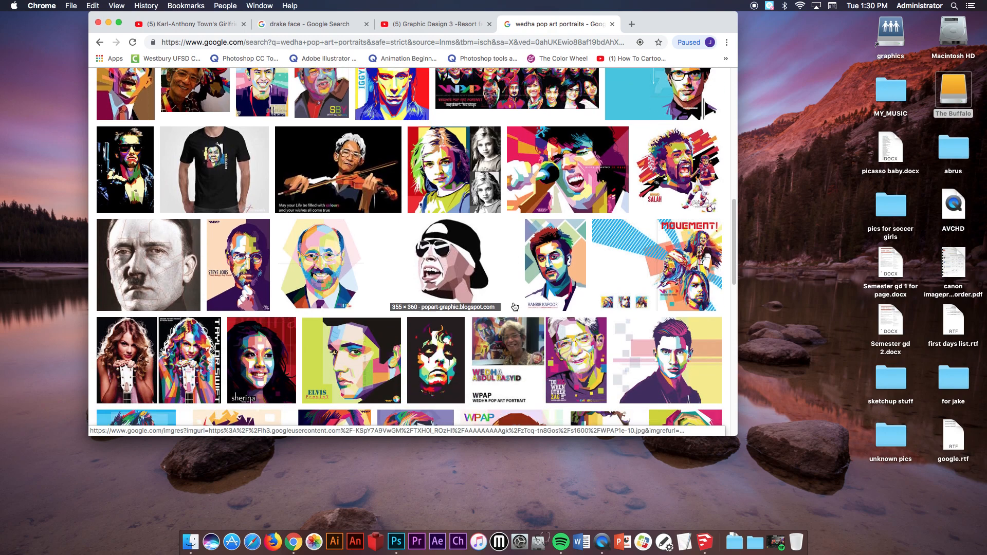
{"action": "scroll", "coordinate": [515, 307], "scroll_direction": "up", "scroll_amount": 4}
{"action": "scroll", "coordinate": [514, 307], "scroll_direction": "up", "scroll_amount": 5}
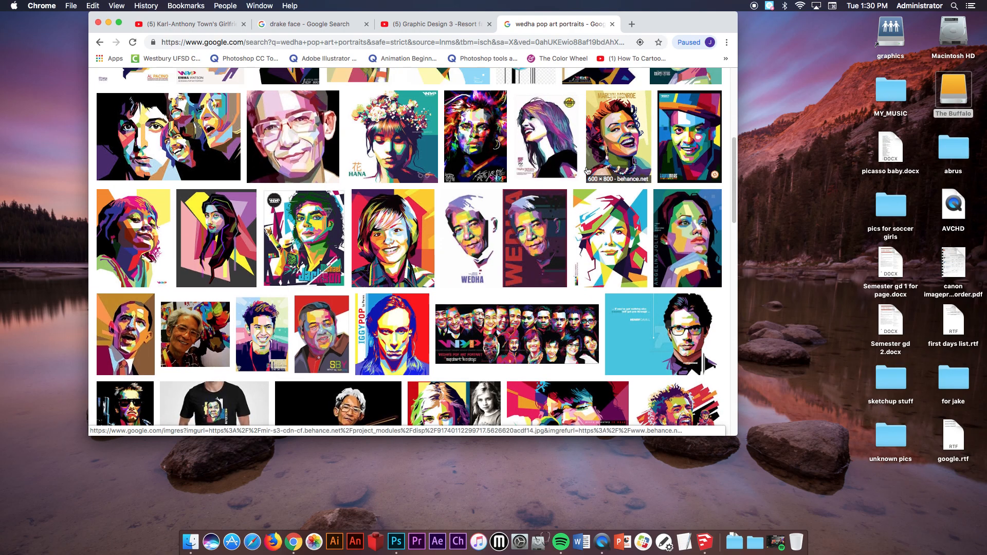
- Copy the enlarged Marilyn Monroe pop art portrait onto the desktop as an image file and minimize the browser window
{"action": "left_click", "coordinate": [627, 149]}
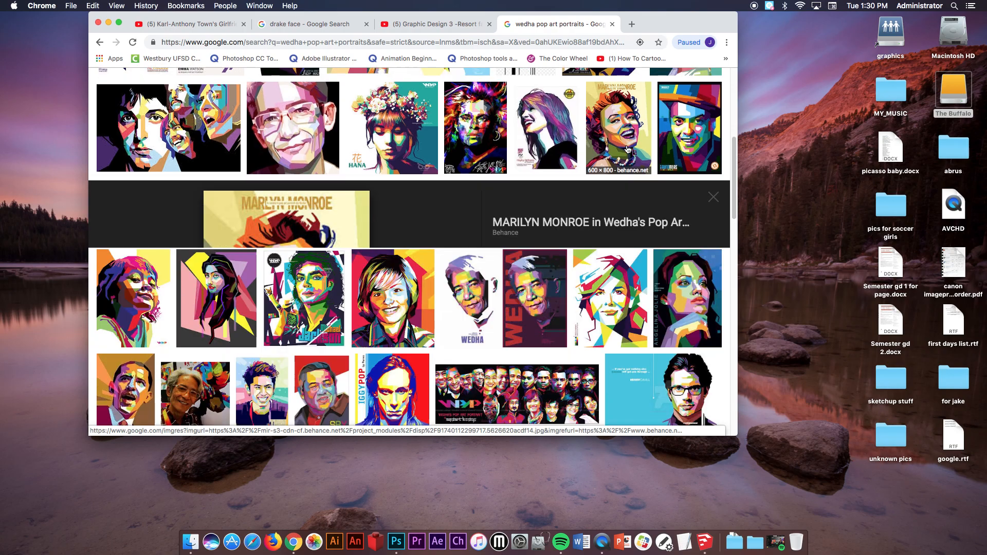
{"action": "left_click_drag", "start_coordinate": [308, 255], "coordinate": [813, 151]}
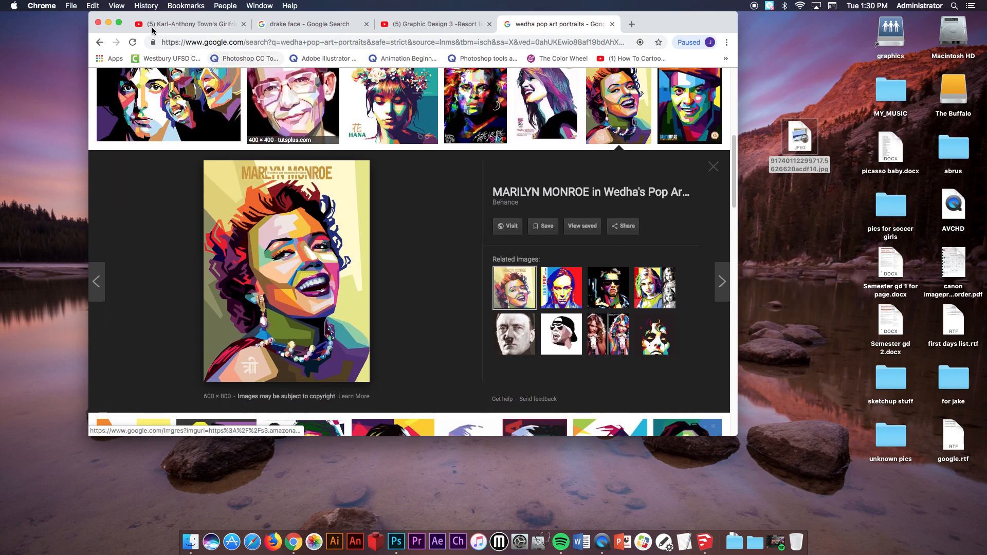
{"action": "left_click", "coordinate": [108, 23]}
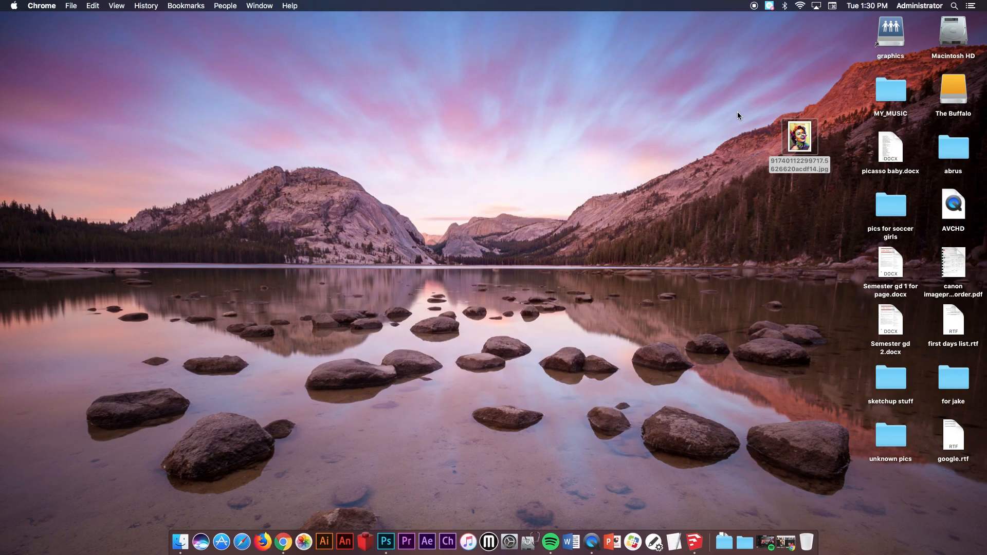
- Open the downloaded Marilyn Monroe image from the desktop in Photoshop CC
{"action": "right_click", "coordinate": [801, 133]}
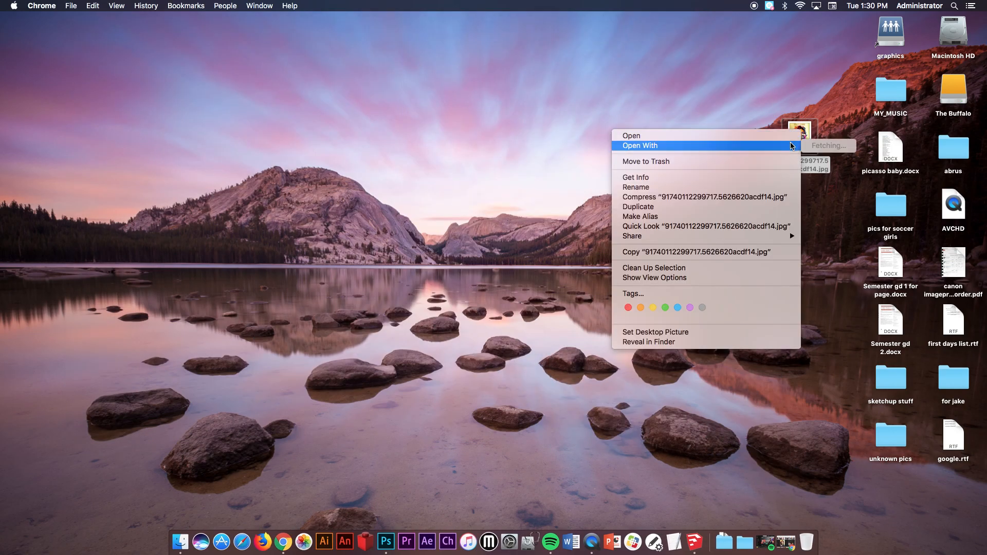
{"action": "mouse_move", "coordinate": [792, 146]}
{"action": "left_click", "coordinate": [858, 184]}
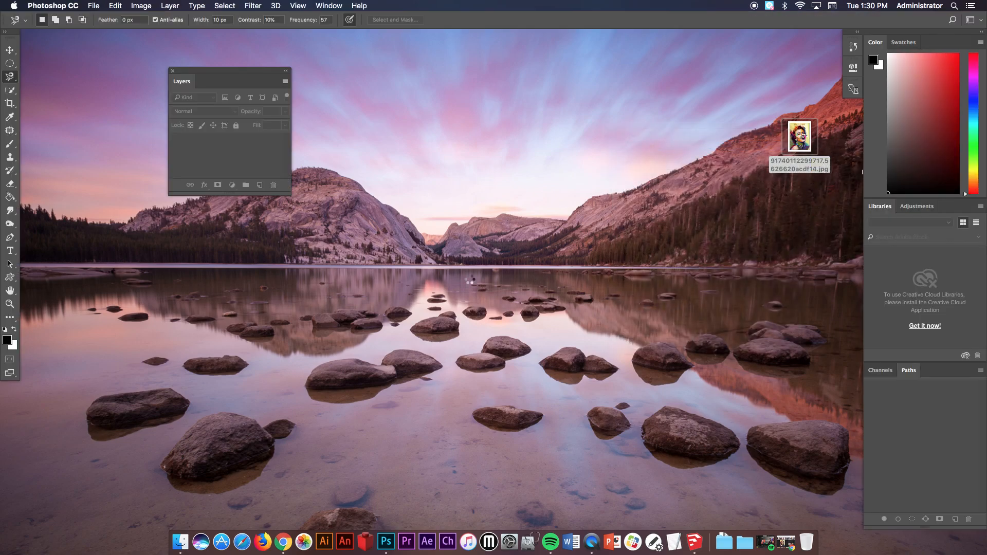
- Undock the portrait document into its own floating window by temporarily showing the application frame
{"action": "left_click", "coordinate": [329, 6]}
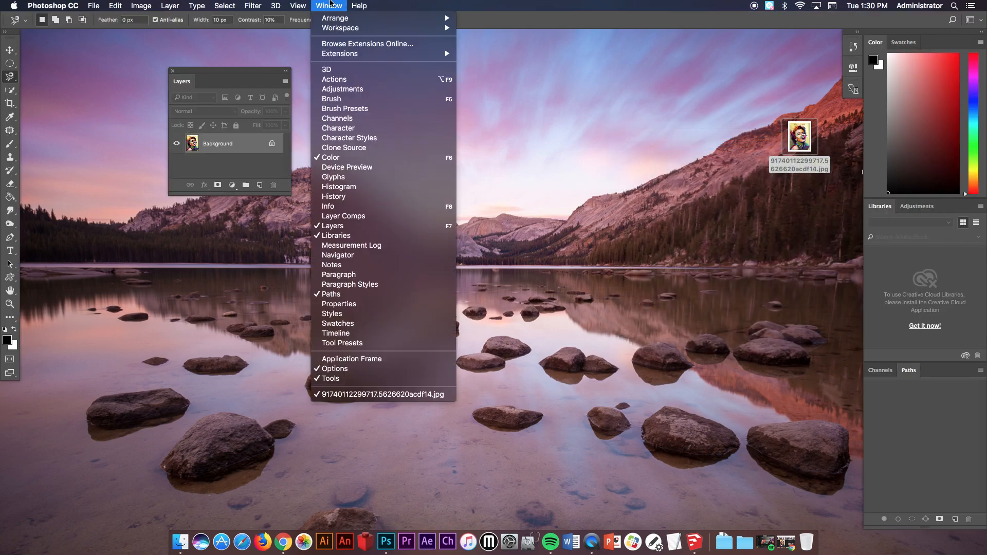
{"action": "left_click", "coordinate": [408, 362]}
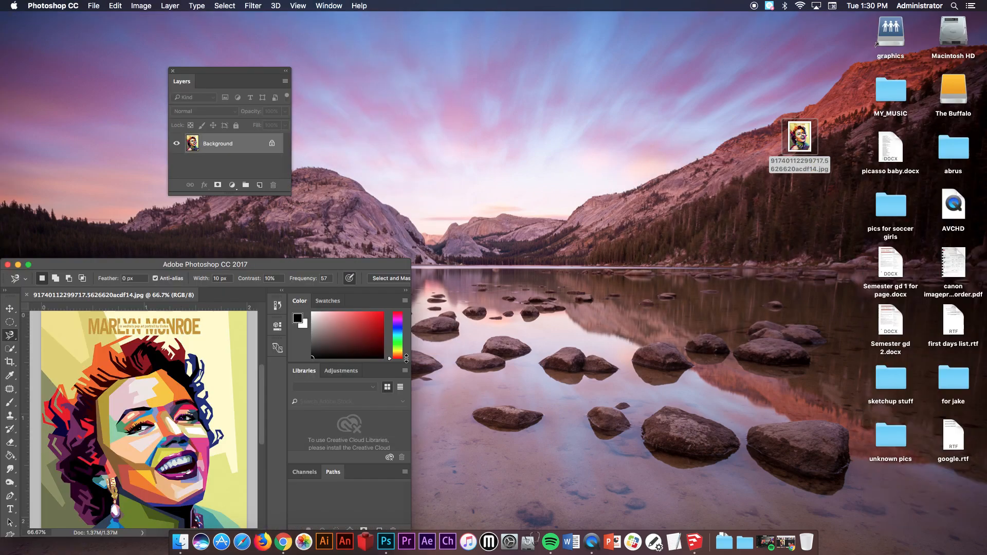
{"action": "left_click_drag", "start_coordinate": [305, 266], "coordinate": [426, 40]}
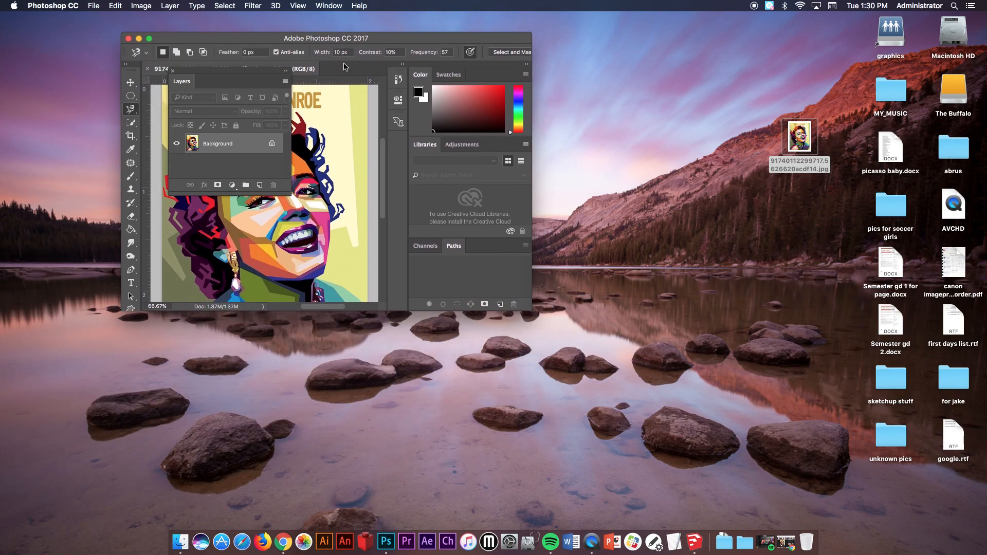
{"action": "left_click_drag", "start_coordinate": [305, 72], "coordinate": [647, 151]}
{"action": "left_click", "coordinate": [329, 5]}
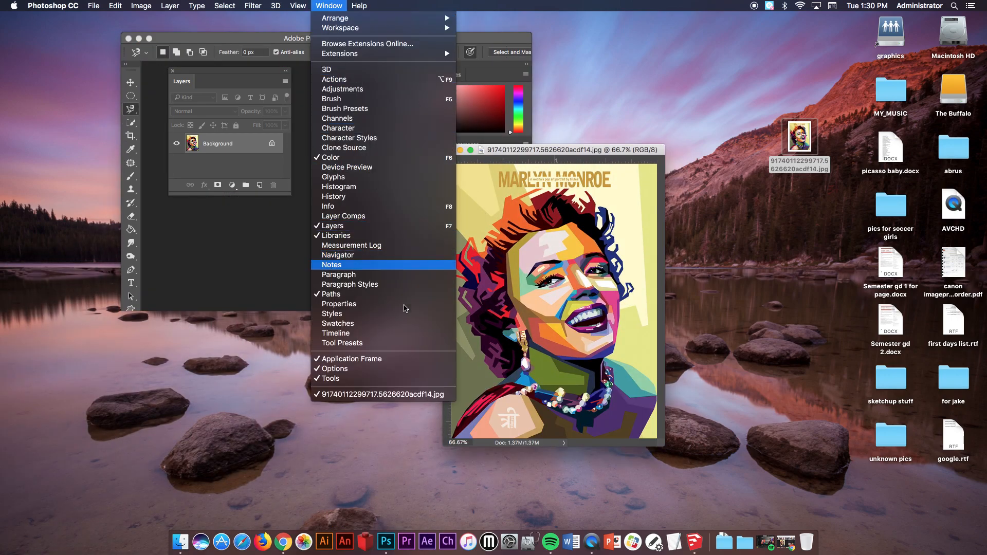
{"action": "left_click", "coordinate": [411, 359]}
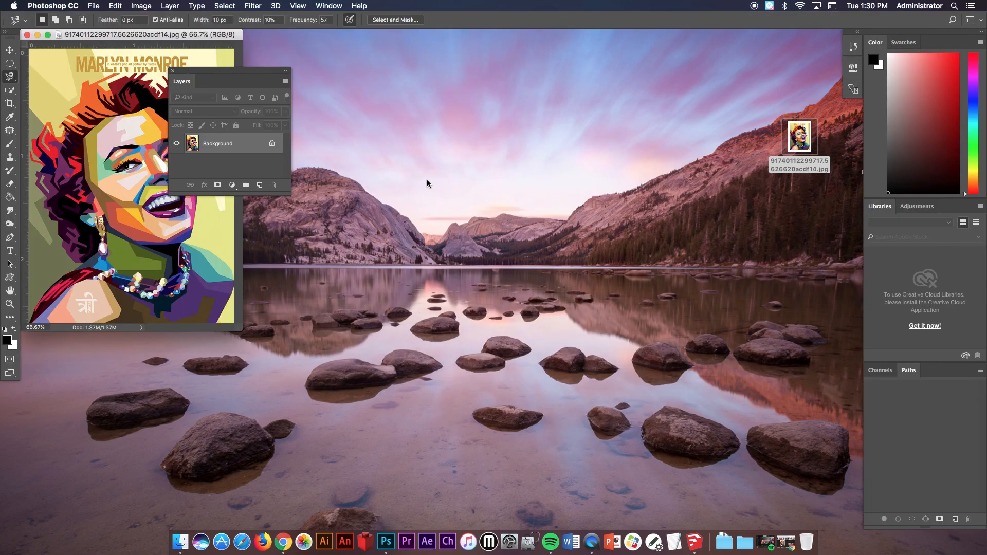
- Reset the Essentials workspace and fit the portrait document to the screen
{"action": "left_click", "coordinate": [325, 5]}
{"action": "mouse_move", "coordinate": [339, 27]}
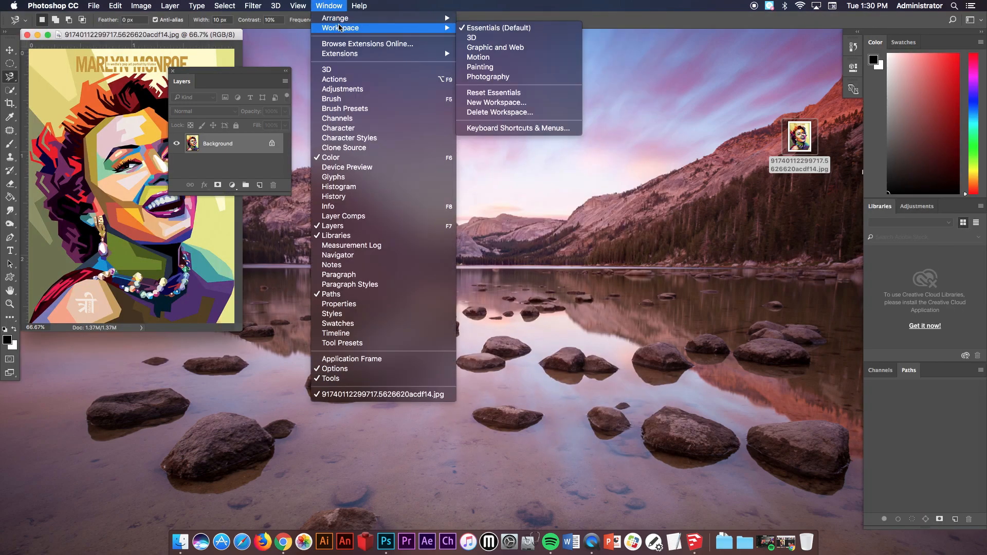
{"action": "left_click", "coordinate": [485, 92]}
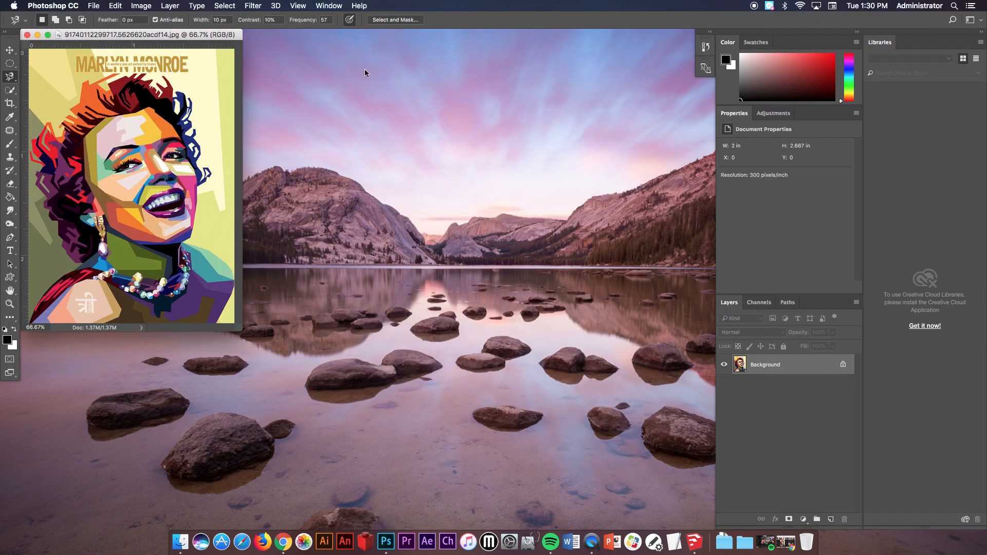
{"action": "key", "text": "super+0"}
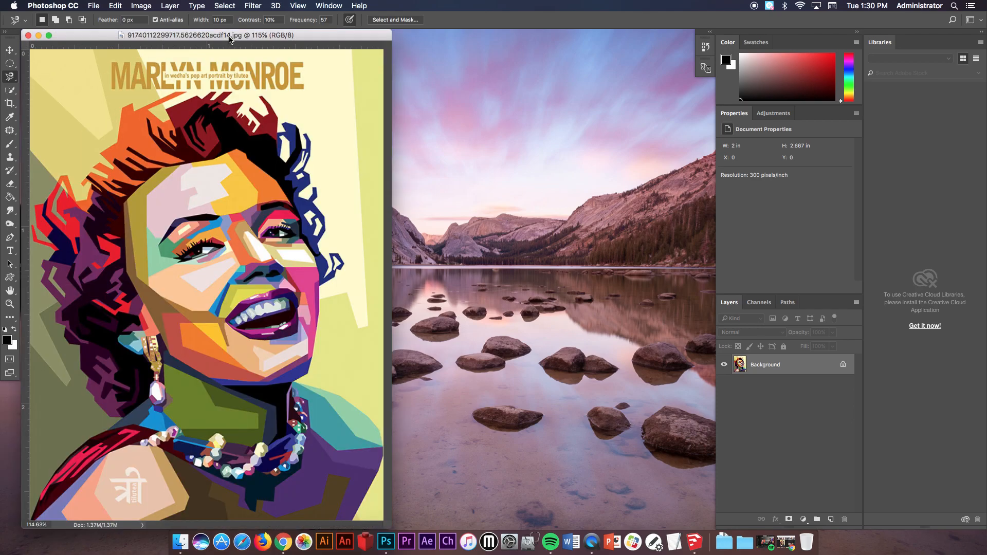
- Float the Layers panel beside the portrait and convert the locked Background into a regular layer with the default settings
{"action": "left_click_drag", "start_coordinate": [729, 302], "coordinate": [484, 157]}
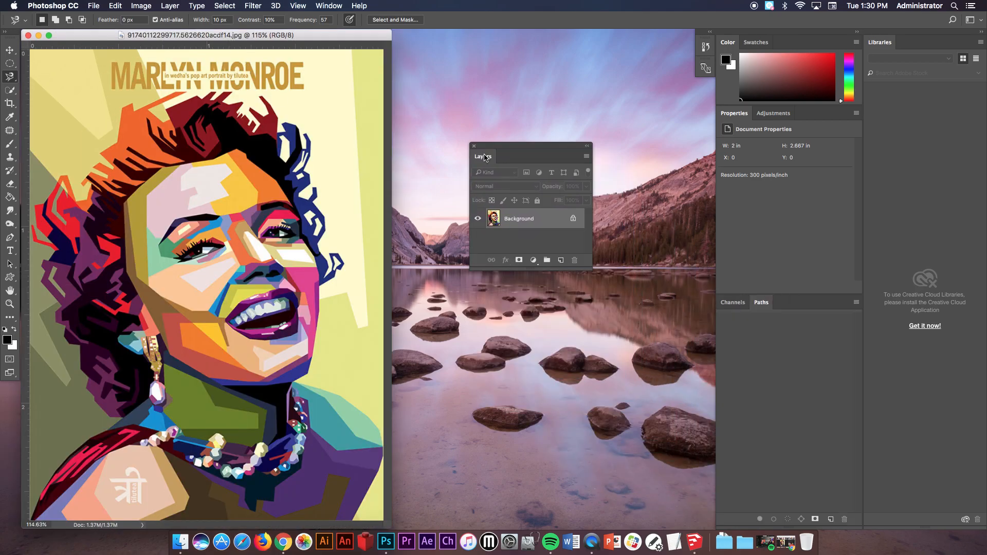
{"action": "double_click", "coordinate": [554, 221]}
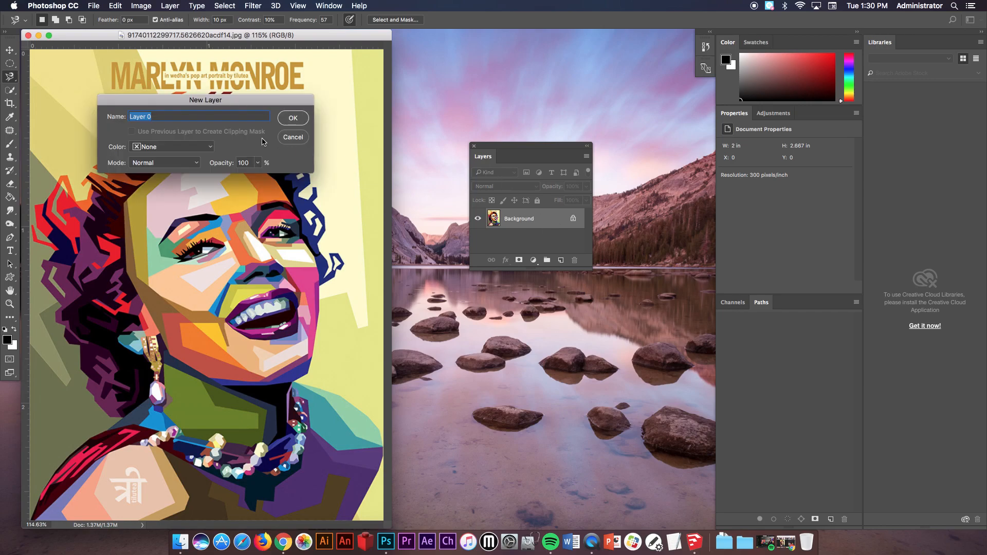
{"action": "left_click", "coordinate": [283, 119]}
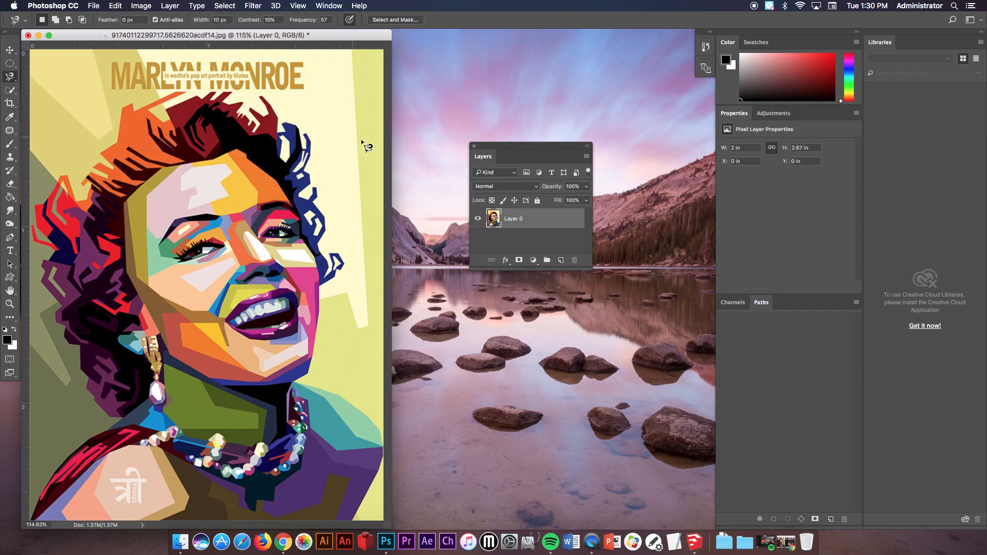
- Lower the portrait layer's opacity to 45% and deselect the layer
{"action": "left_click", "coordinate": [586, 200]}
{"action": "left_click_drag", "start_coordinate": [570, 201], "coordinate": [557, 201]}
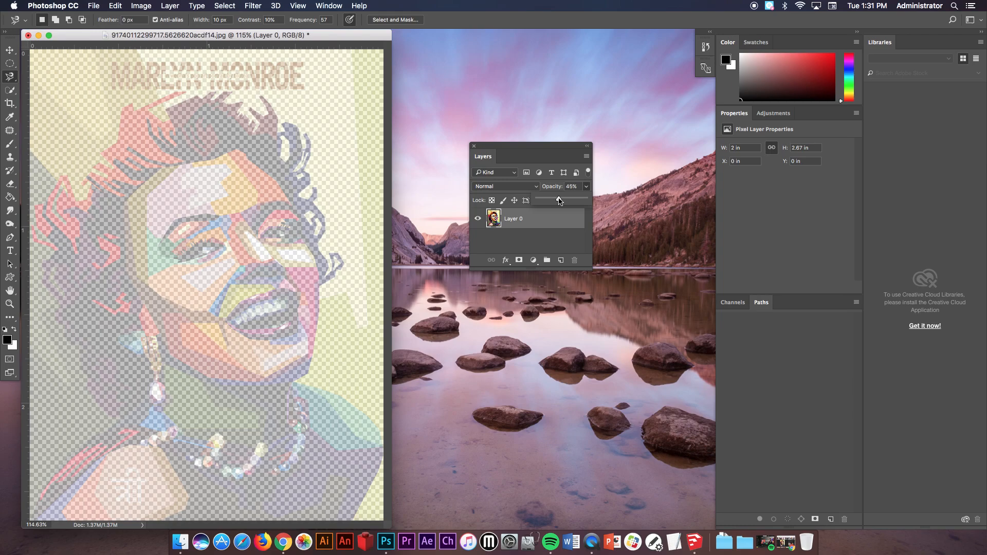
{"action": "left_click", "coordinate": [535, 252]}
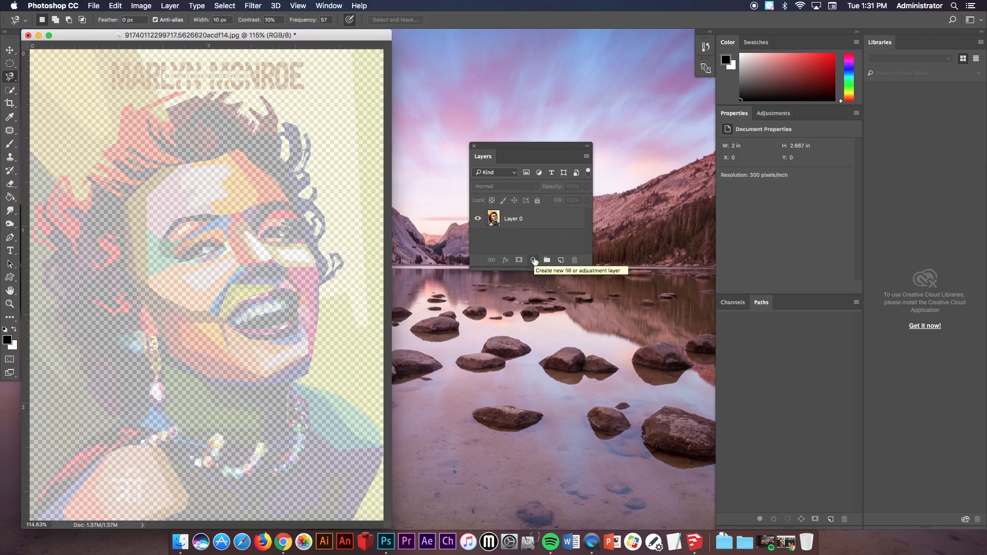
- Add a white (ffffff) Solid Color fill layer and place it beneath the portrait layer
{"action": "left_click", "coordinate": [534, 260]}
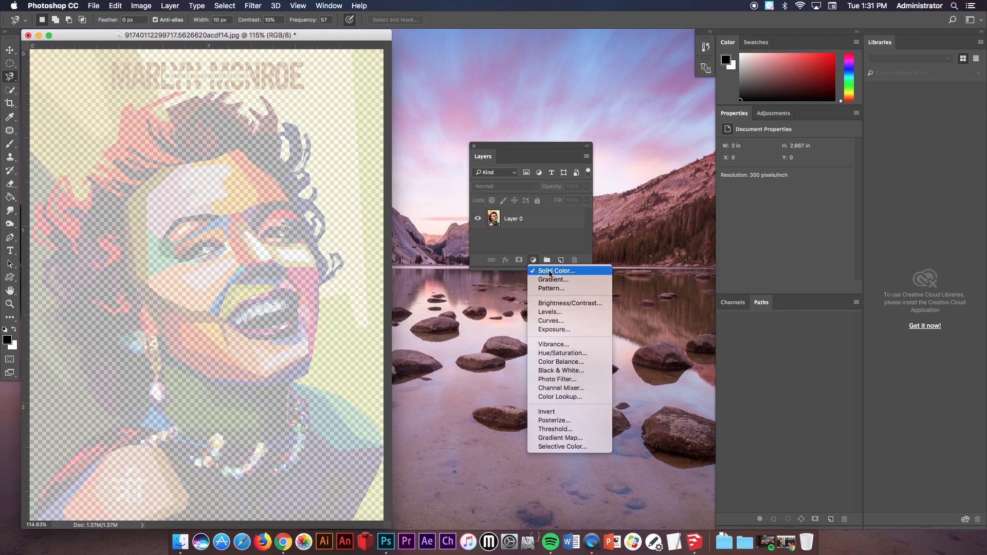
{"action": "left_click", "coordinate": [550, 271]}
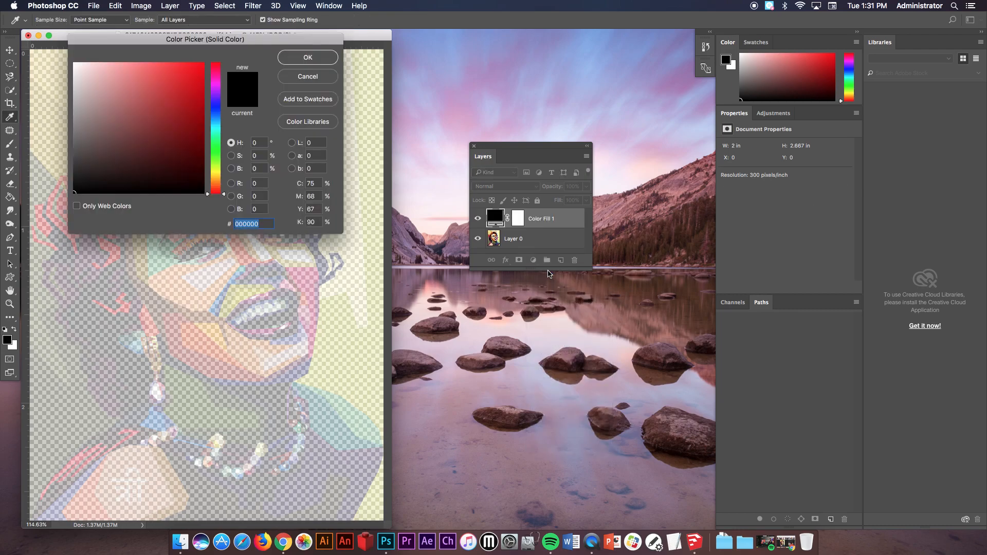
{"action": "left_click_drag", "start_coordinate": [147, 122], "coordinate": [66, 61]}
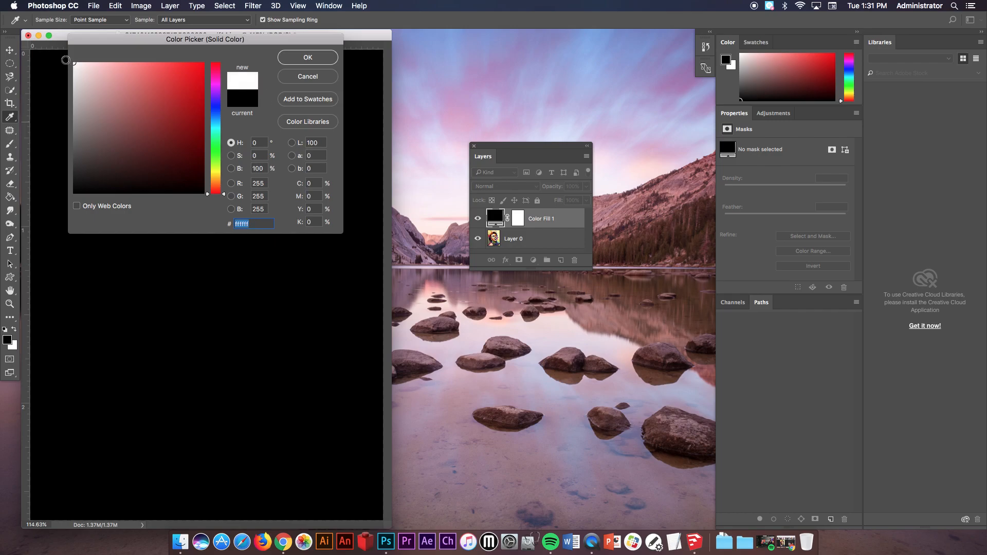
{"action": "left_click", "coordinate": [306, 58]}
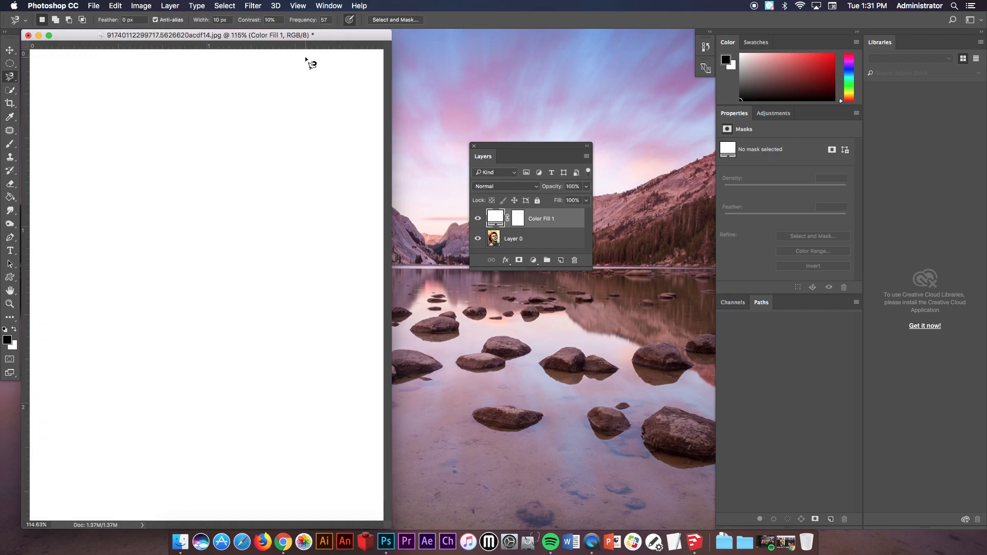
{"action": "left_click_drag", "start_coordinate": [586, 267], "coordinate": [586, 331]}
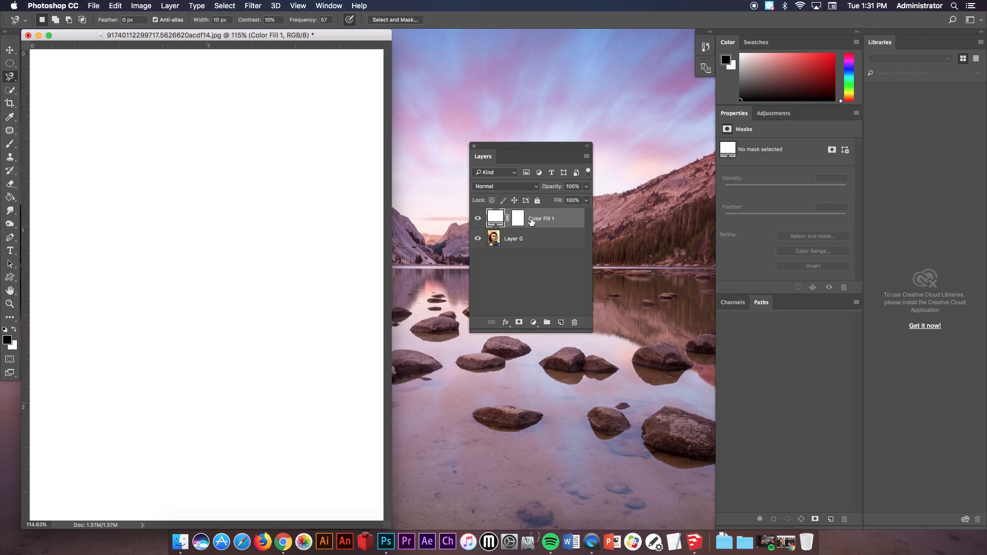
{"action": "left_click_drag", "start_coordinate": [549, 219], "coordinate": [558, 246]}
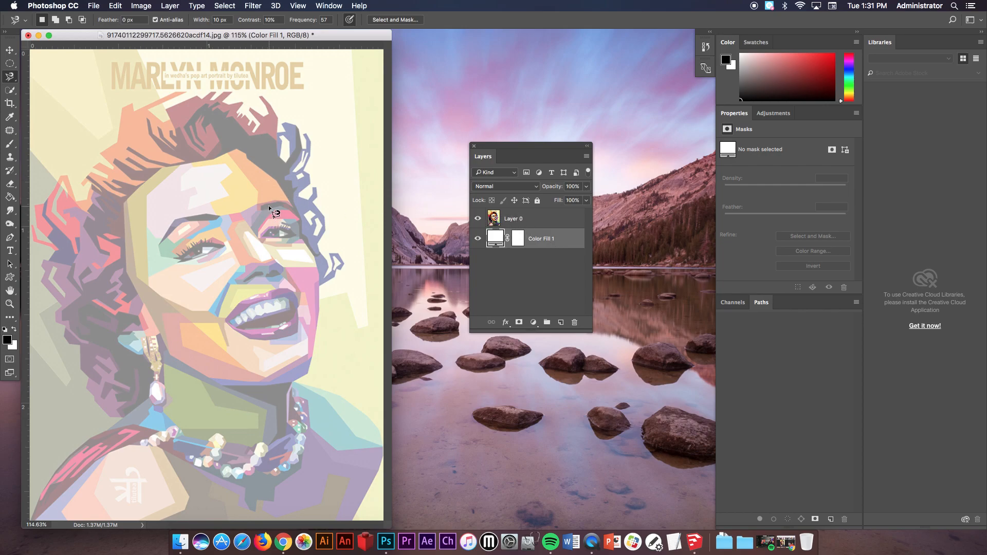
- Save a JPEG copy of the faded portrait to the Desktop as 91740112299717.5626620acdf14 copy.jpg at quality 12 (Maximum), Progressive with 3 scans
{"action": "left_click", "coordinate": [94, 6]}
{"action": "left_click", "coordinate": [120, 112]}
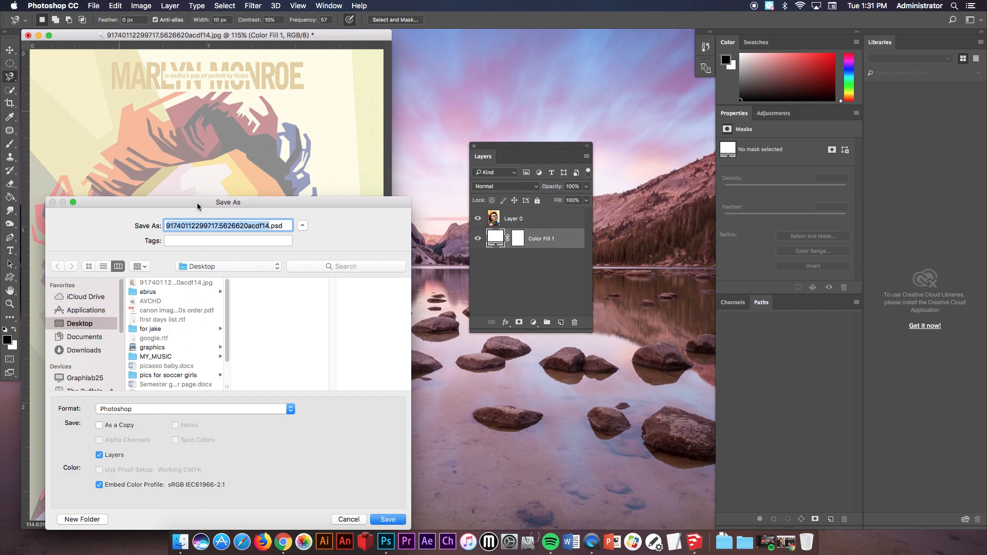
{"action": "left_click_drag", "start_coordinate": [197, 206], "coordinate": [251, 82]}
{"action": "left_click", "coordinate": [239, 285]}
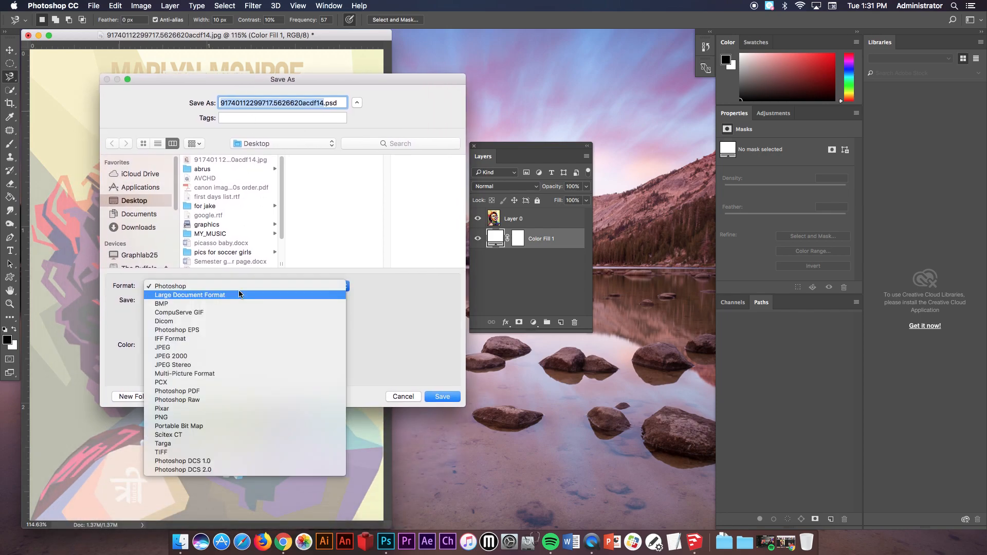
{"action": "left_click", "coordinate": [198, 348]}
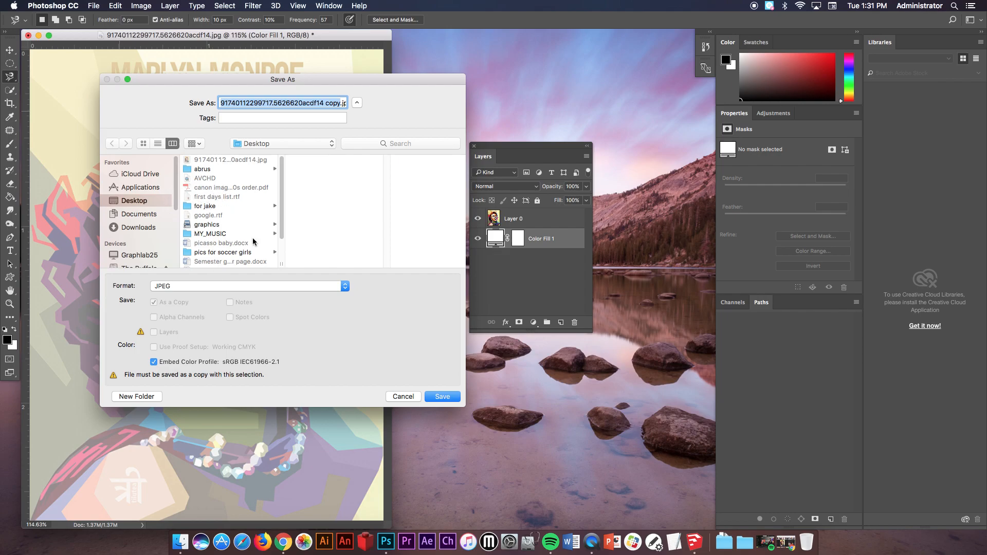
{"action": "left_click", "coordinate": [446, 397]}
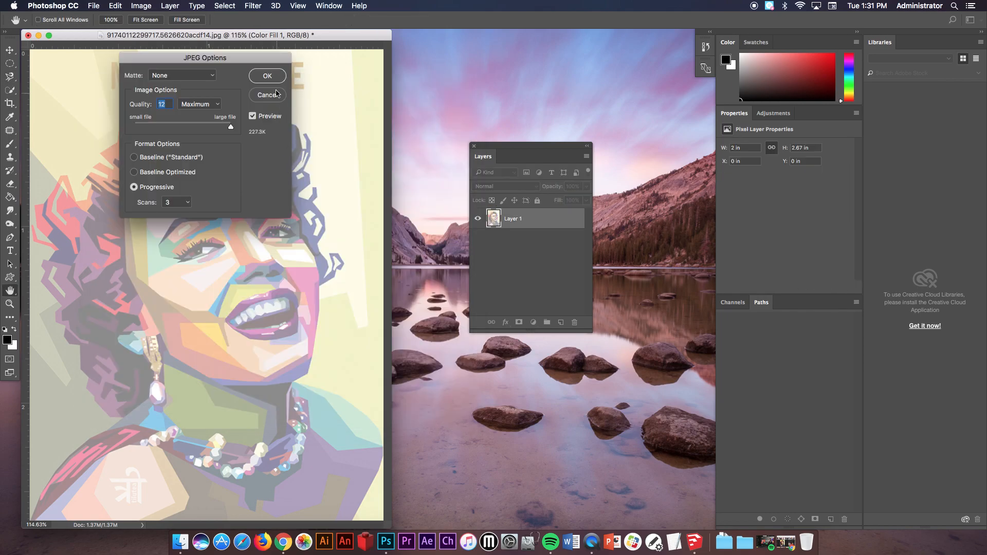
{"action": "left_click", "coordinate": [267, 76]}
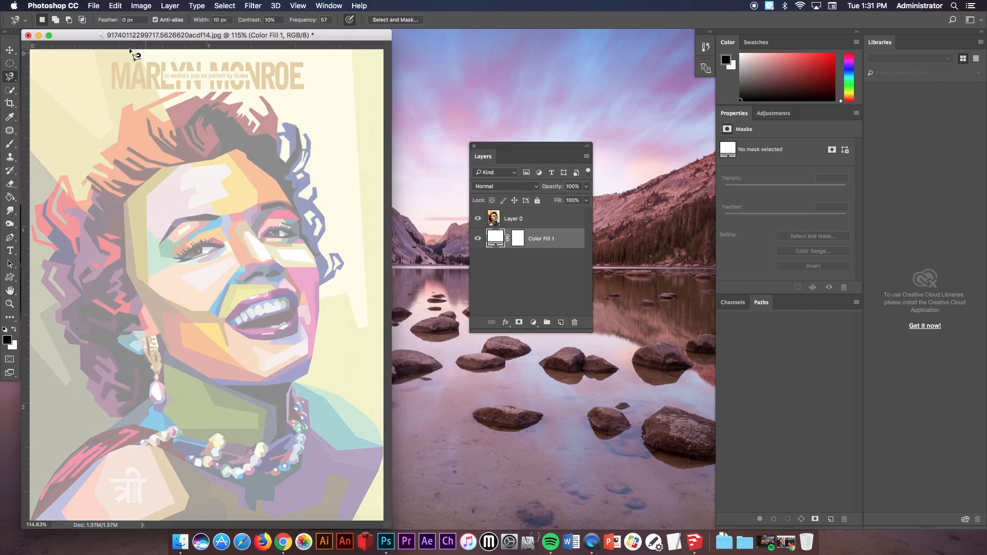
- Close the portrait document without saving its changes and return to the desktop
{"action": "left_click", "coordinate": [29, 35]}
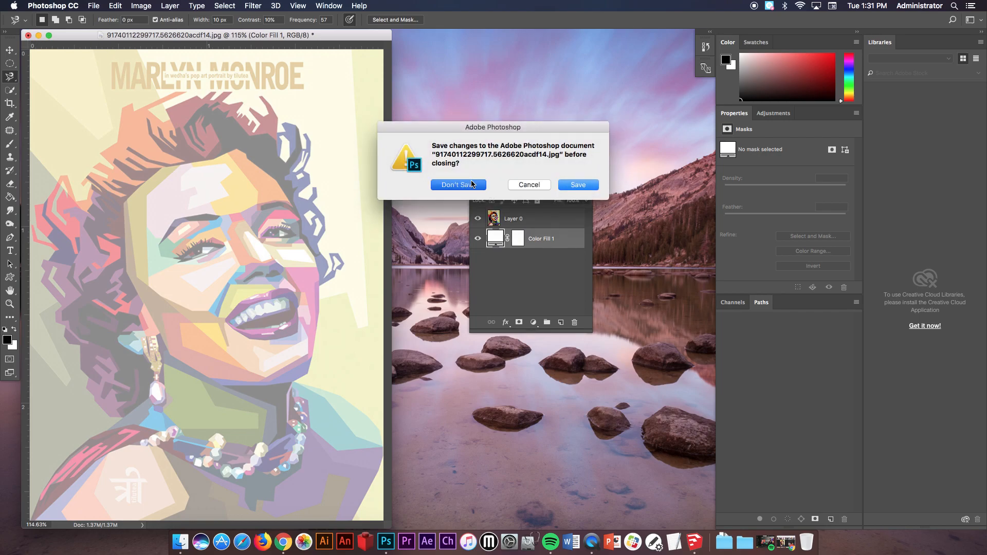
{"action": "left_click", "coordinate": [471, 184]}
{"action": "left_click", "coordinate": [641, 434]}
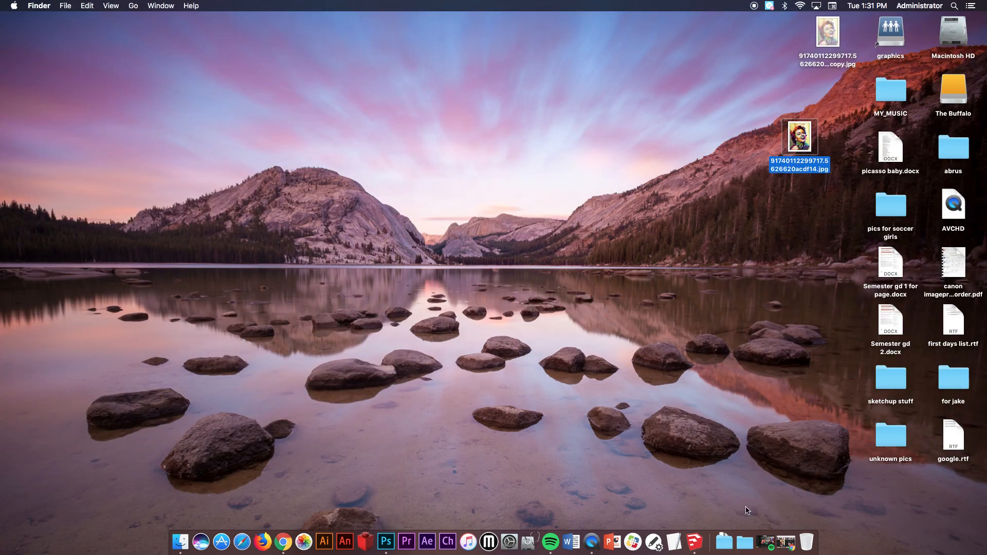
- Switch to SketchUp and delete the default human figure from the empty model
{"action": "left_click", "coordinate": [699, 548]}
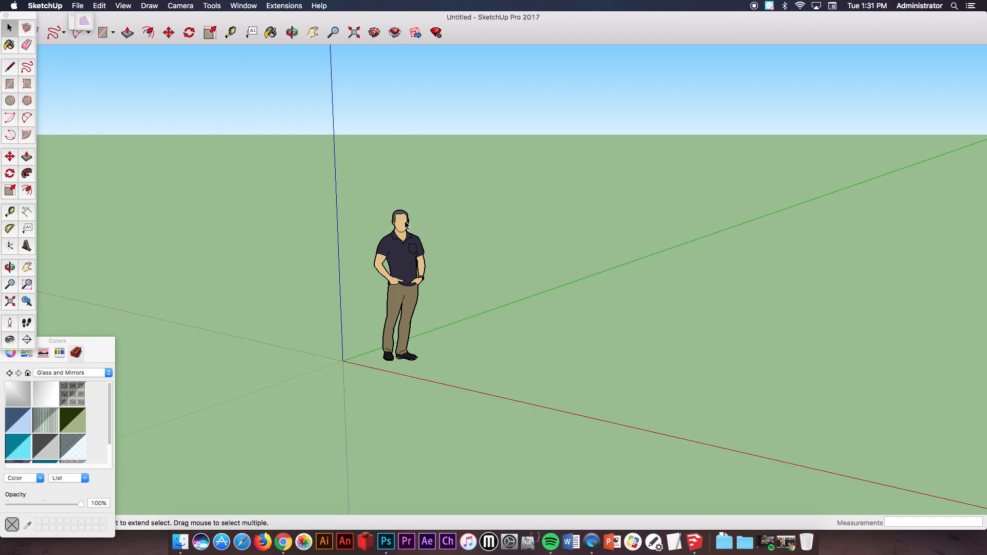
{"action": "left_click", "coordinate": [406, 225]}
{"action": "key", "text": "Delete"}
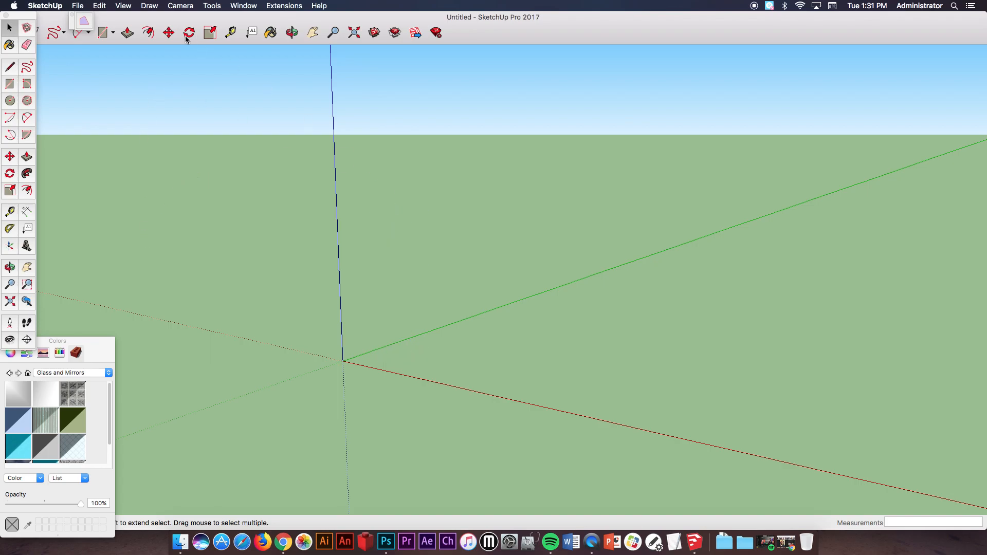
- Import 91740112299717.5626620acdf14 copy.jpg from the Desktop as an image and place it flat from the origin, about 7' tall
{"action": "left_click", "coordinate": [78, 6]}
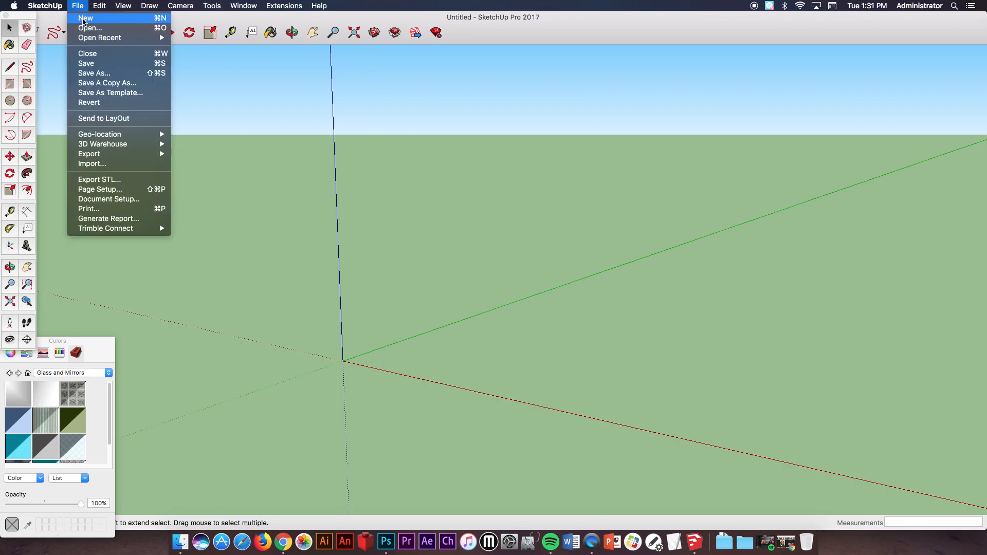
{"action": "left_click", "coordinate": [346, 115]}
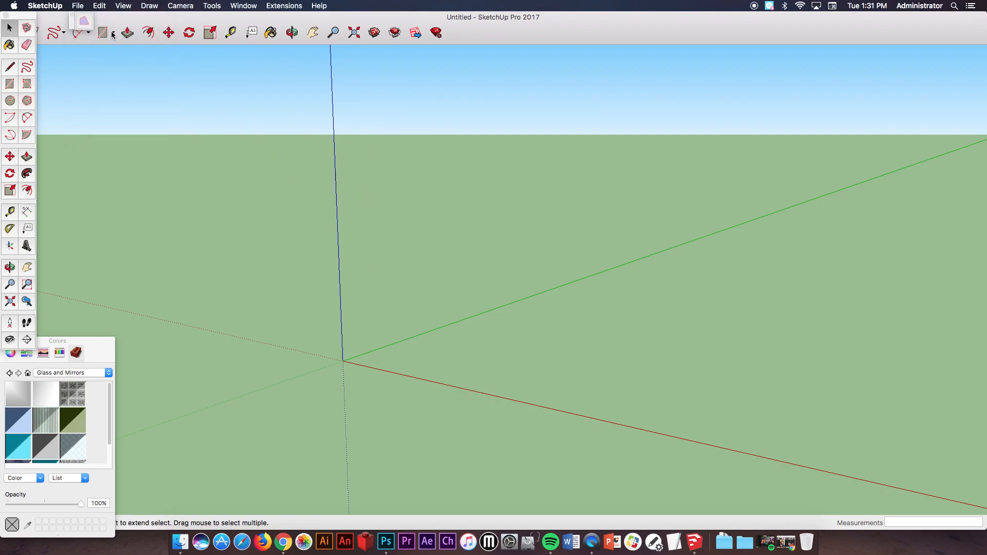
{"action": "left_click", "coordinate": [78, 6]}
{"action": "left_click", "coordinate": [121, 163]}
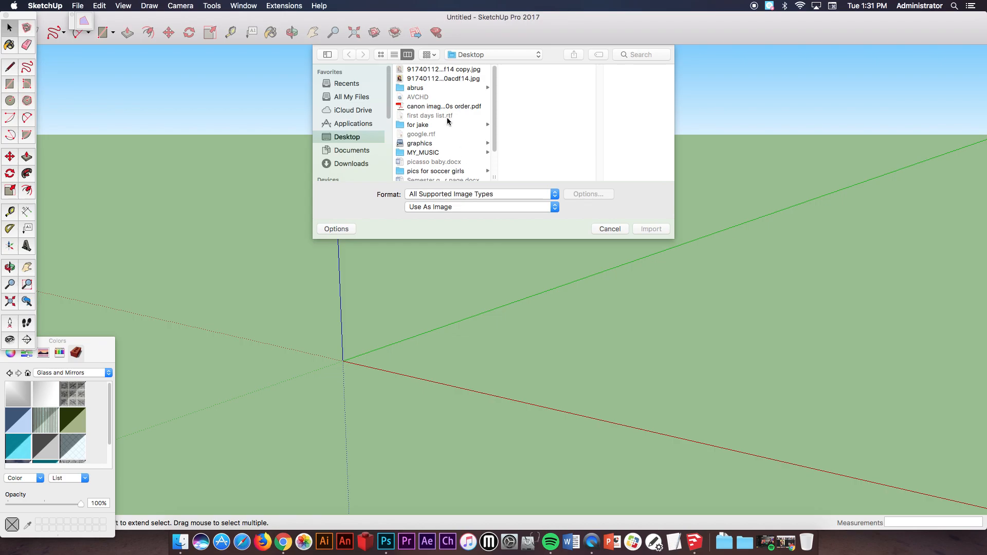
{"action": "left_click", "coordinate": [444, 71]}
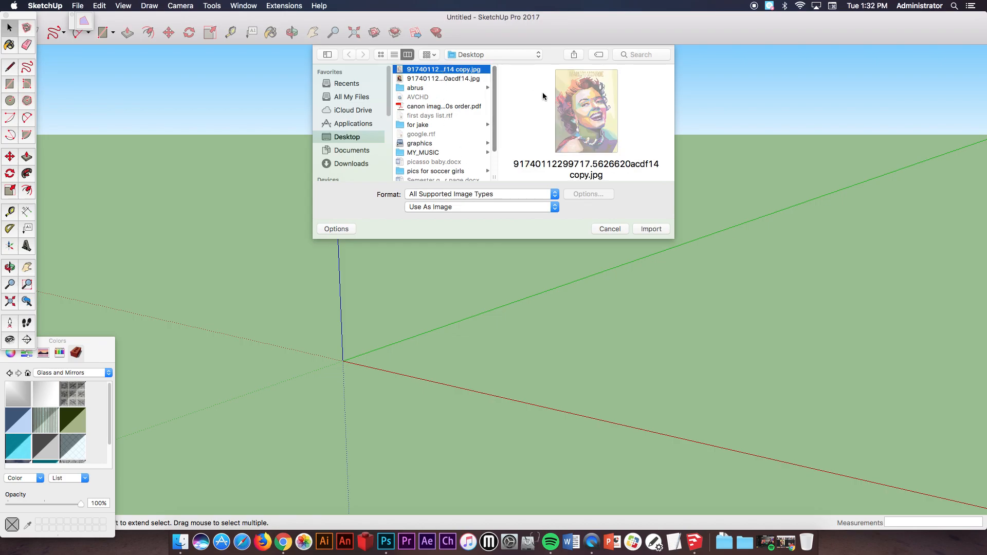
{"action": "left_click", "coordinate": [455, 80]}
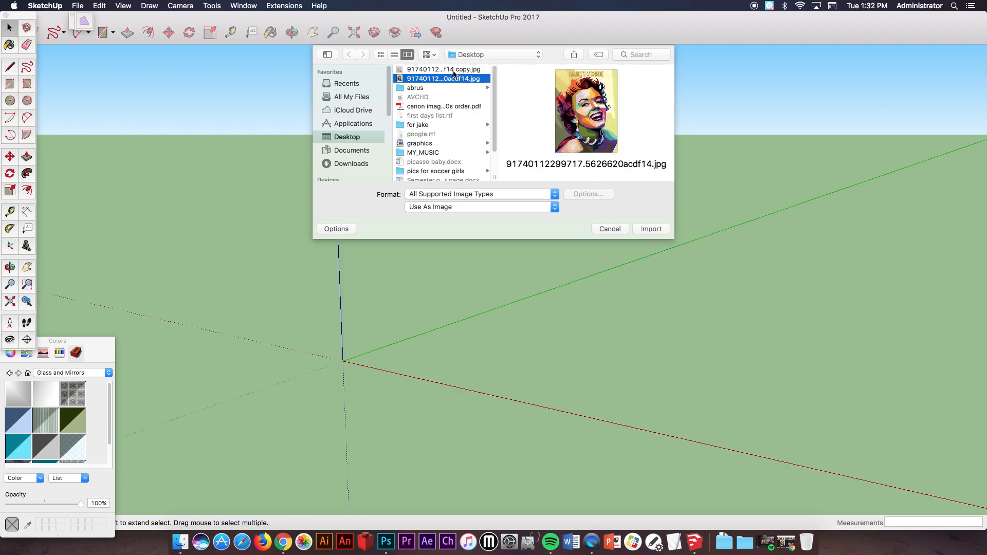
{"action": "left_click", "coordinate": [455, 71]}
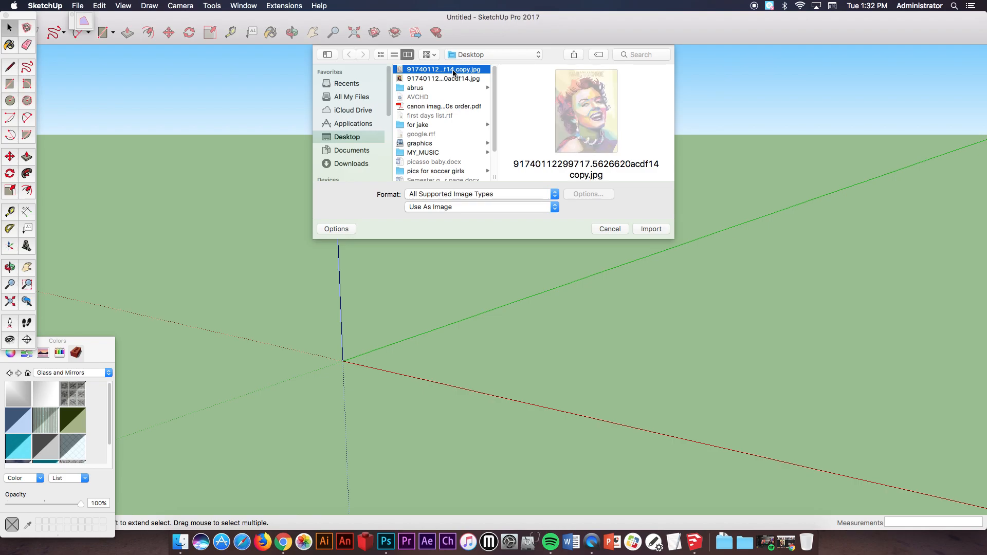
{"action": "left_click", "coordinate": [434, 207]}
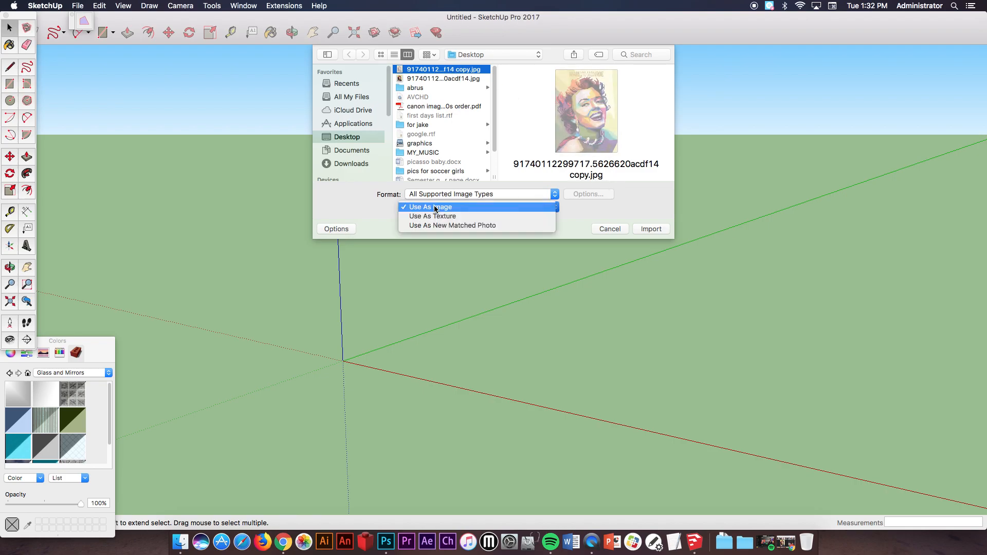
{"action": "left_click", "coordinate": [434, 208]}
{"action": "left_click", "coordinate": [652, 230]}
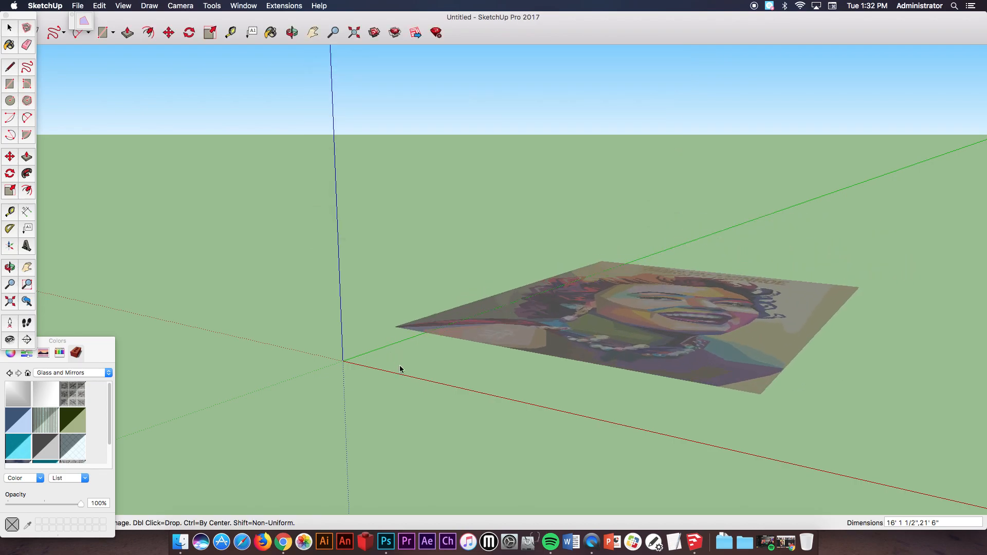
{"action": "left_click", "coordinate": [343, 362]}
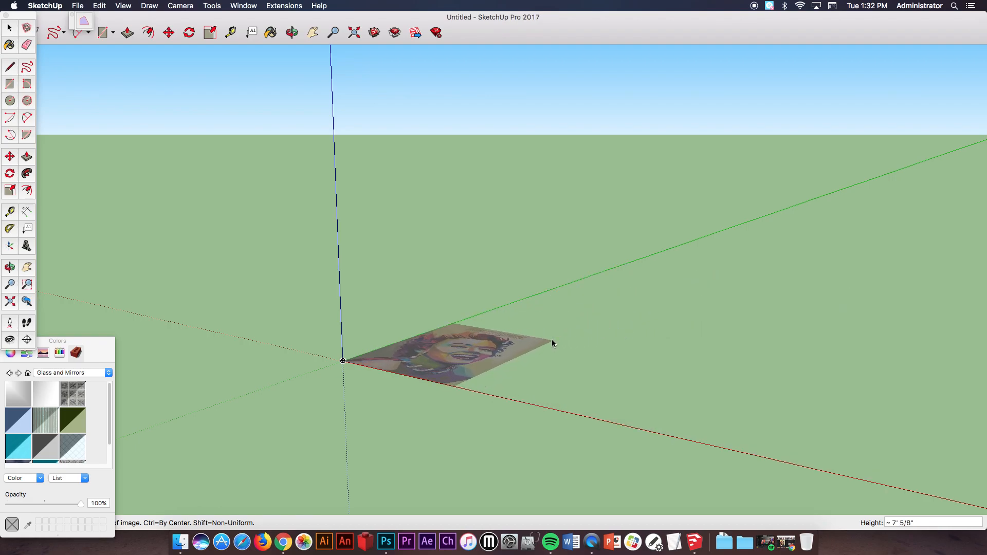
{"action": "left_click", "coordinate": [551, 340]}
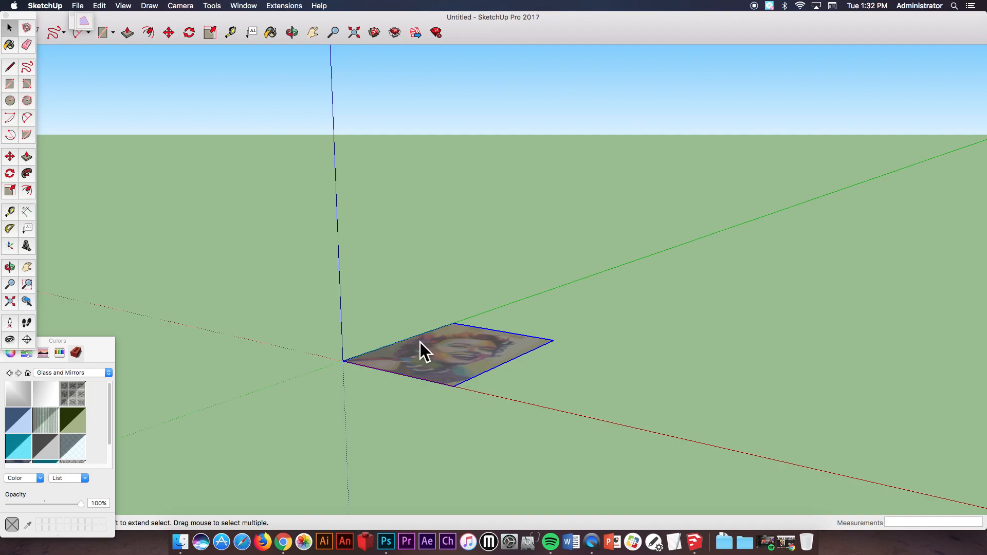
- Switch the camera to the standard Top view to face the imported portrait
{"action": "left_click", "coordinate": [121, 6]}
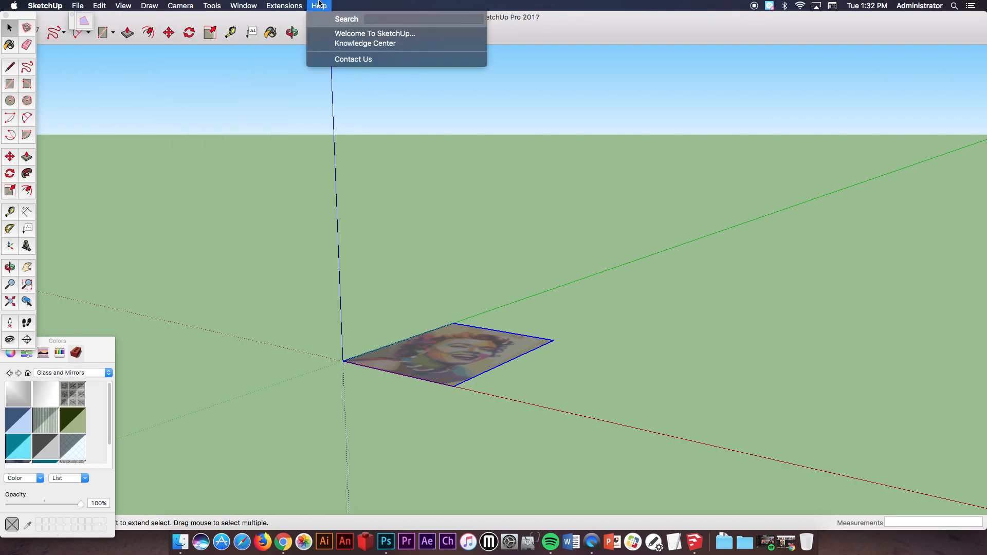
{"action": "mouse_move", "coordinate": [179, 6]}
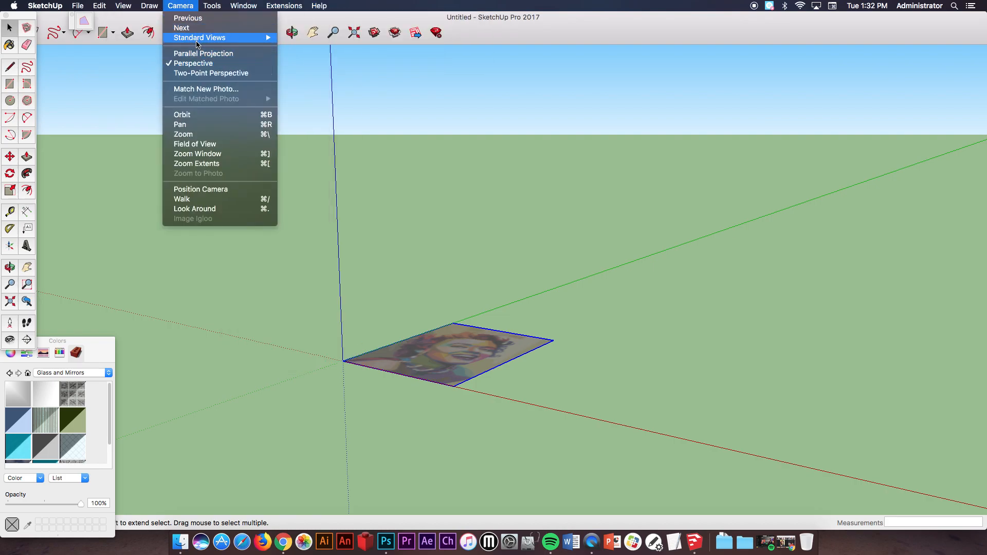
{"action": "mouse_move", "coordinate": [199, 39]}
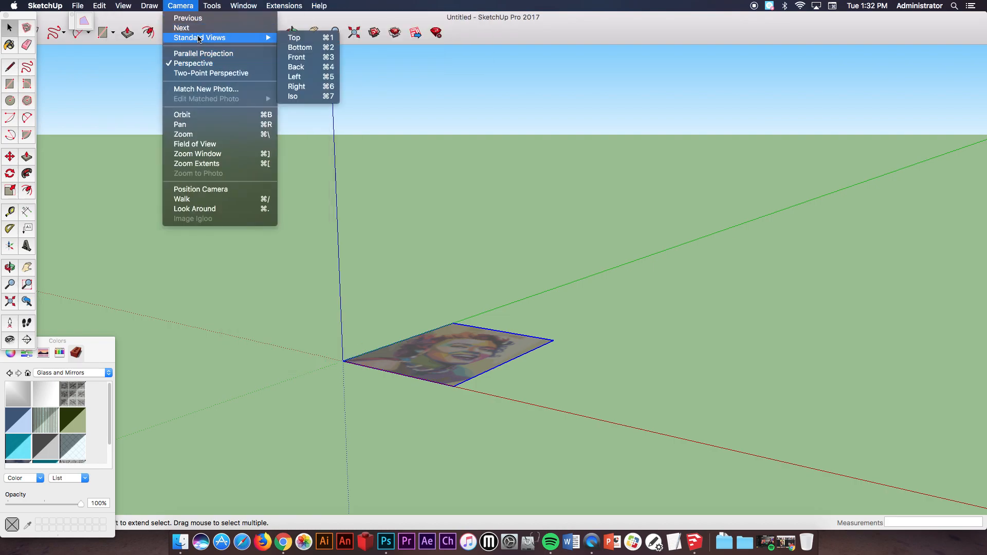
{"action": "left_click", "coordinate": [323, 39]}
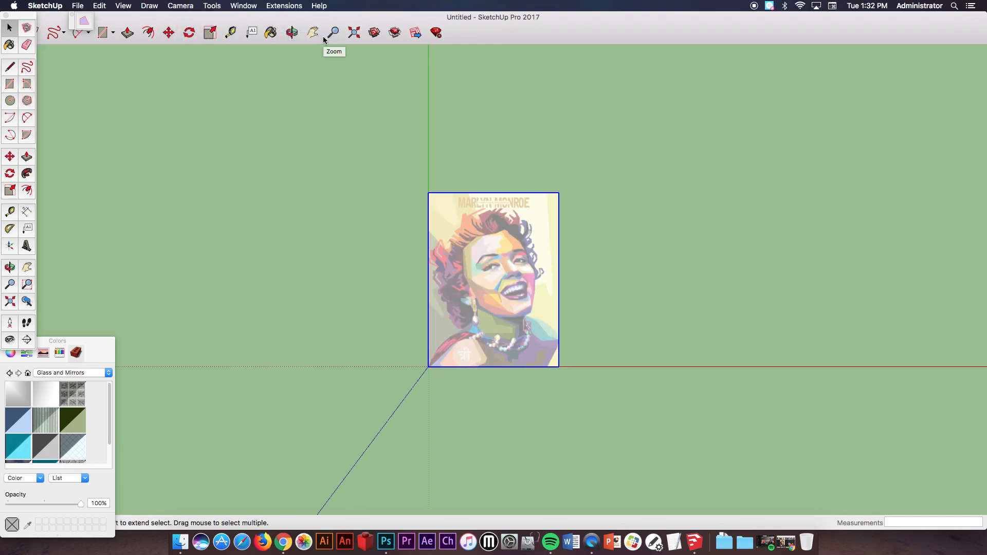
- Trace the white highlight on the bridge of the nose with the Line tool as a closed face
{"action": "scroll", "coordinate": [559, 249], "scroll_direction": "up", "scroll_amount": 6}
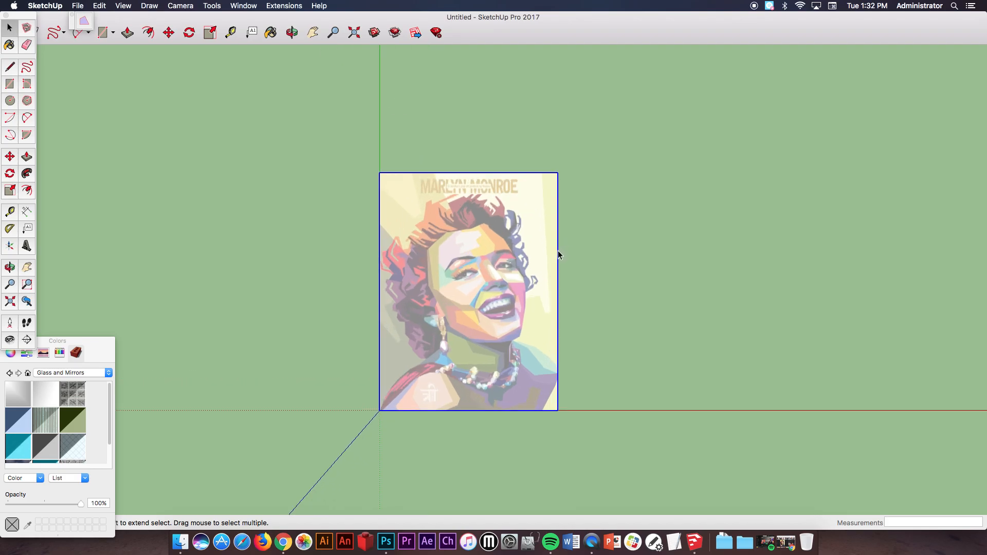
{"action": "scroll", "coordinate": [461, 278], "scroll_direction": "up", "scroll_amount": 8}
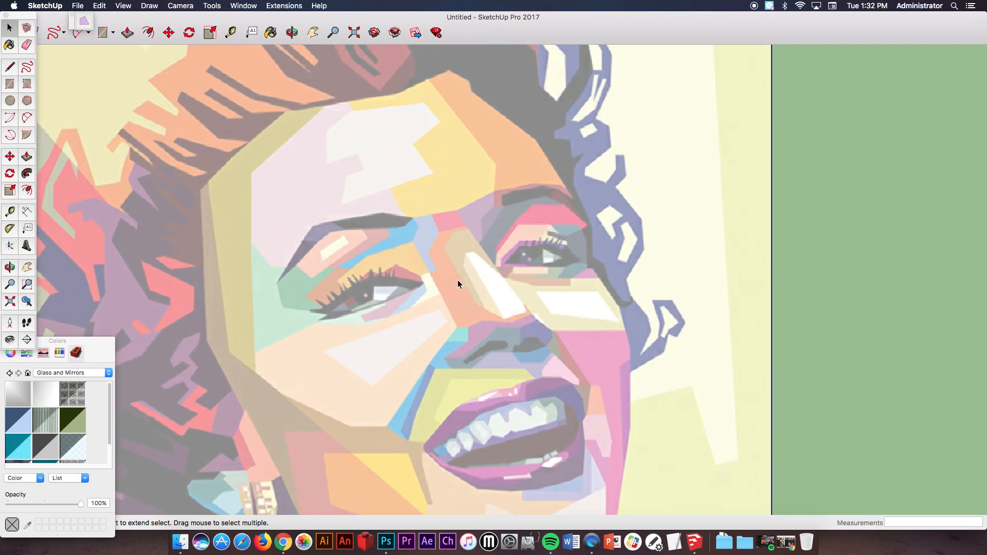
{"action": "scroll", "coordinate": [454, 279], "scroll_direction": "up", "scroll_amount": 2}
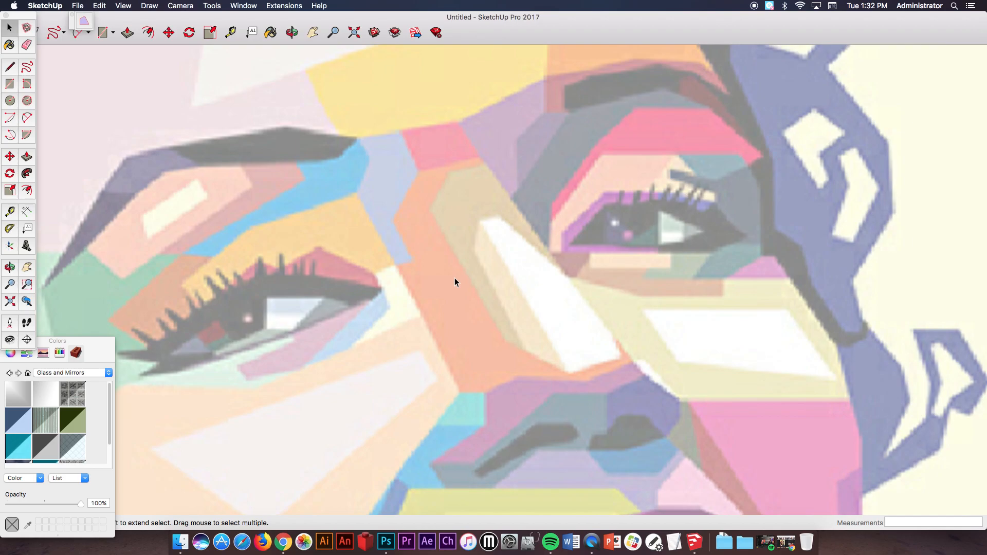
{"action": "left_click", "coordinate": [9, 68]}
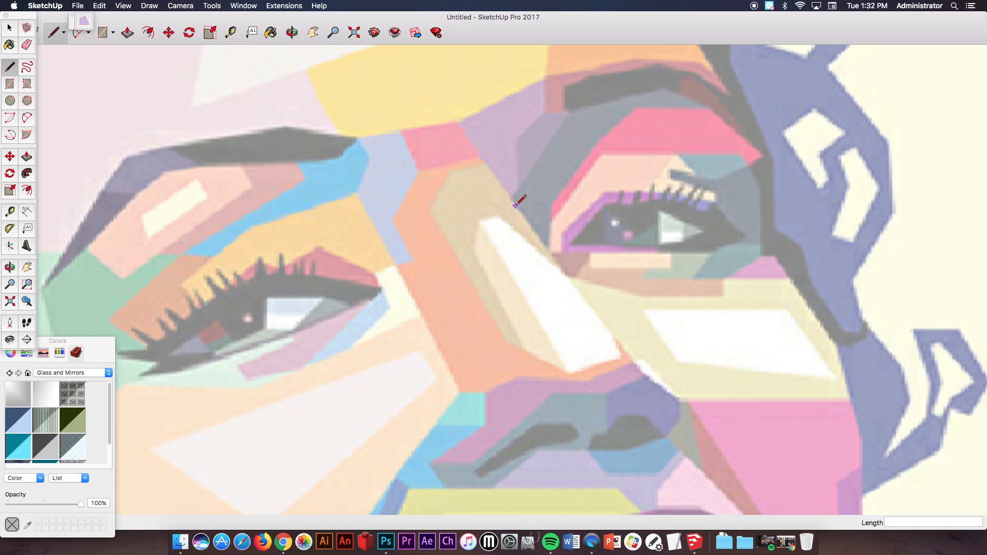
{"action": "left_click", "coordinate": [480, 221]}
{"action": "scroll", "coordinate": [500, 217], "scroll_direction": "up", "scroll_amount": 4}
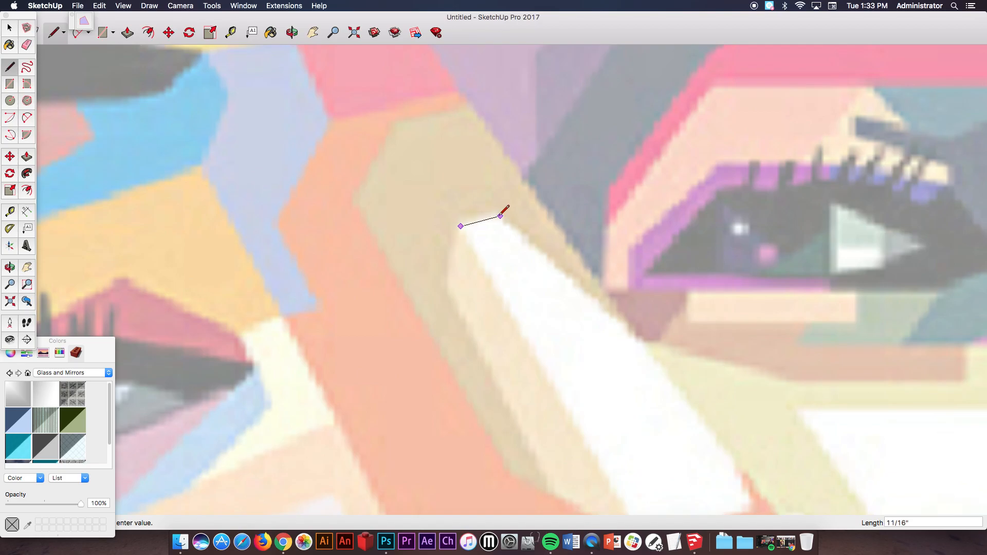
{"action": "left_click", "coordinate": [500, 214]}
{"action": "left_click", "coordinate": [646, 345]}
{"action": "scroll", "coordinate": [645, 345], "scroll_direction": "down", "scroll_amount": 2}
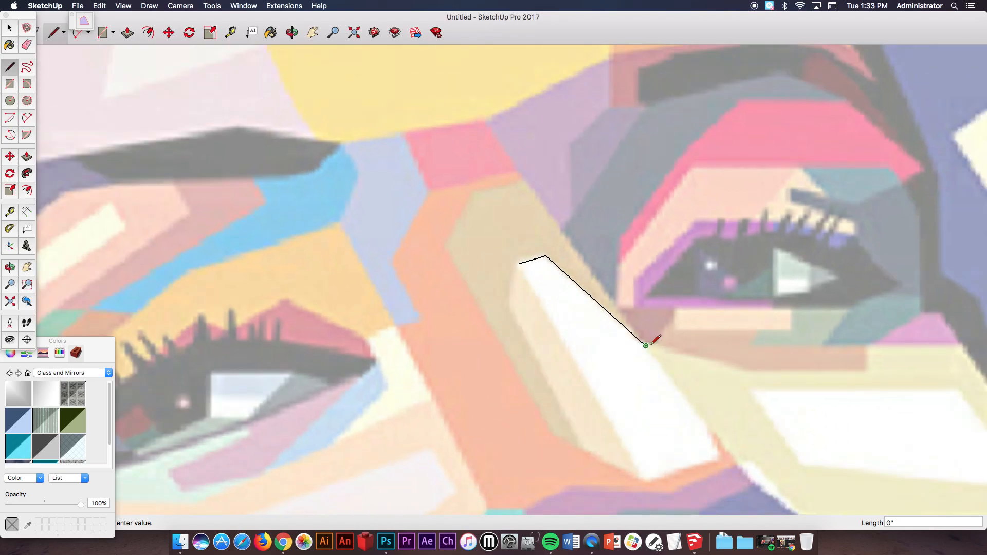
{"action": "left_click", "coordinate": [708, 459]}
{"action": "left_click", "coordinate": [648, 482]}
{"action": "left_click", "coordinate": [519, 264]}
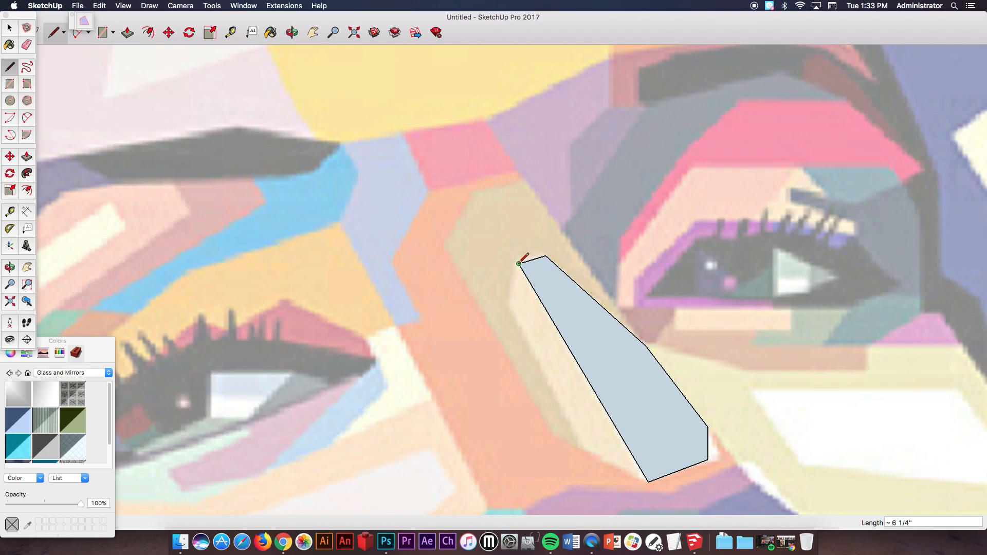
- Outline the narrow light-peach strip along the long left edge of the traced nose highlight, closing it into a face
{"action": "scroll", "coordinate": [512, 303], "scroll_direction": "up", "scroll_amount": 2}
{"action": "left_click", "coordinate": [512, 304]}
{"action": "scroll", "coordinate": [537, 334], "scroll_direction": "down", "scroll_amount": 4}
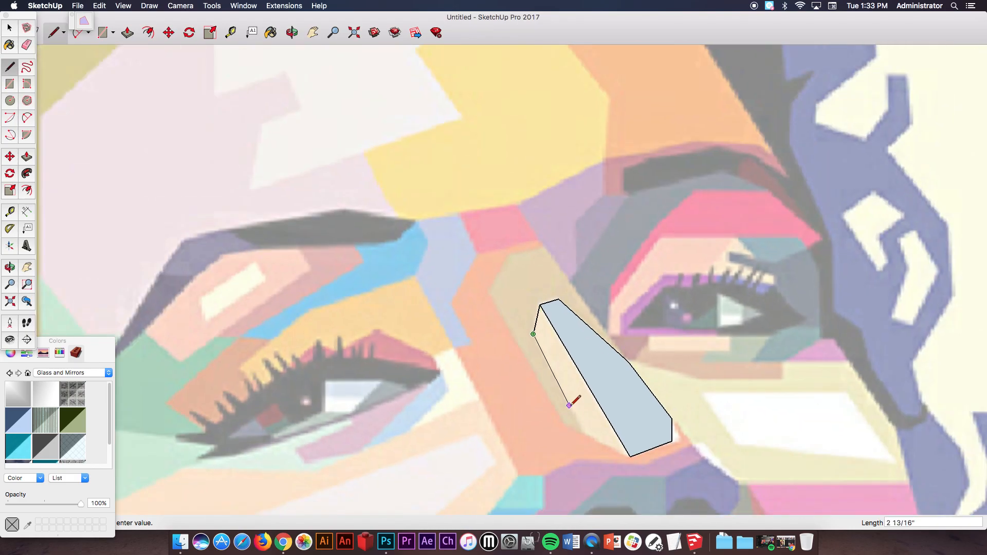
{"action": "left_click", "coordinate": [583, 434]}
{"action": "left_click", "coordinate": [630, 456]}
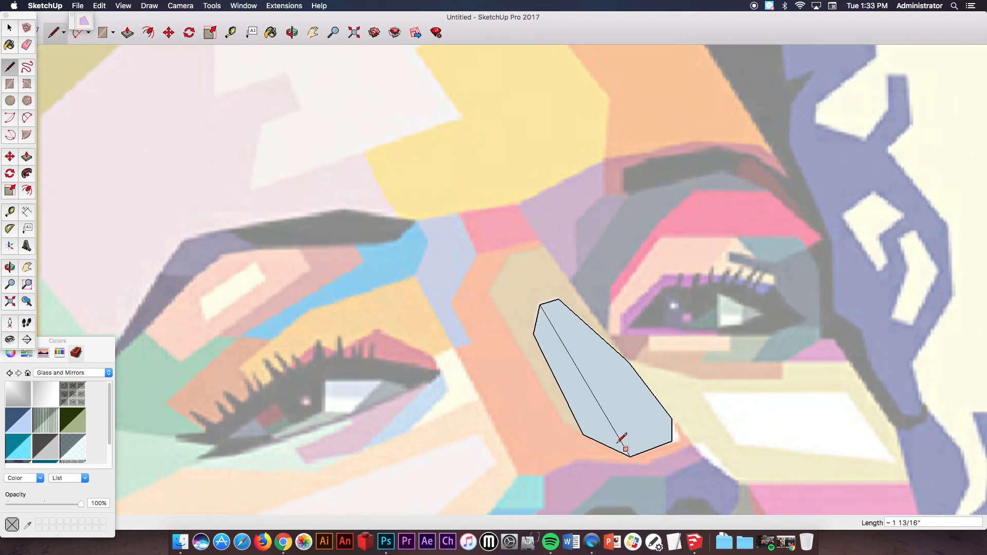
- Trace the beige nose area around the strip and highlight, from the strip's lower corner up and around to the highlight's right edge
{"action": "left_click", "coordinate": [583, 434]}
{"action": "left_click", "coordinate": [562, 425]}
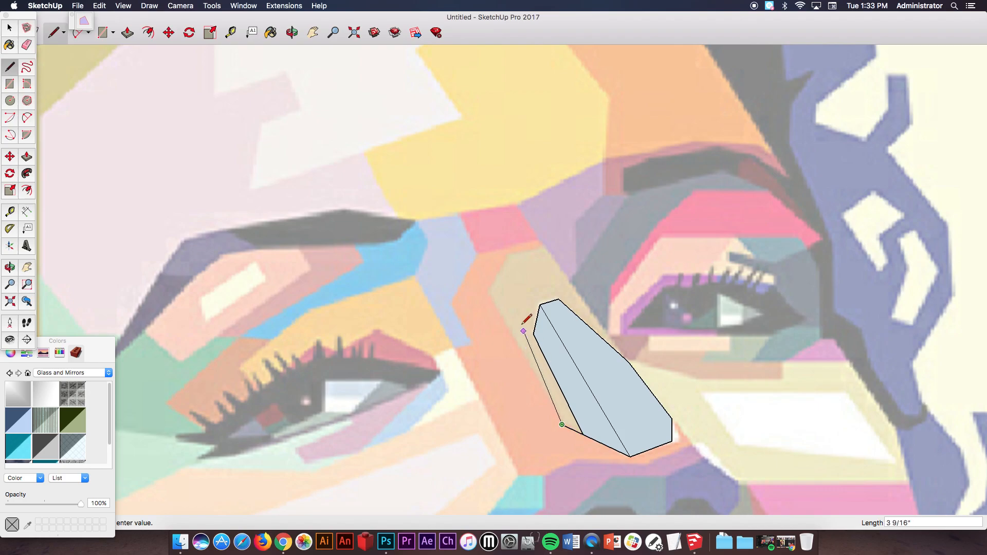
{"action": "left_click", "coordinate": [489, 292]}
{"action": "left_click", "coordinate": [506, 258]}
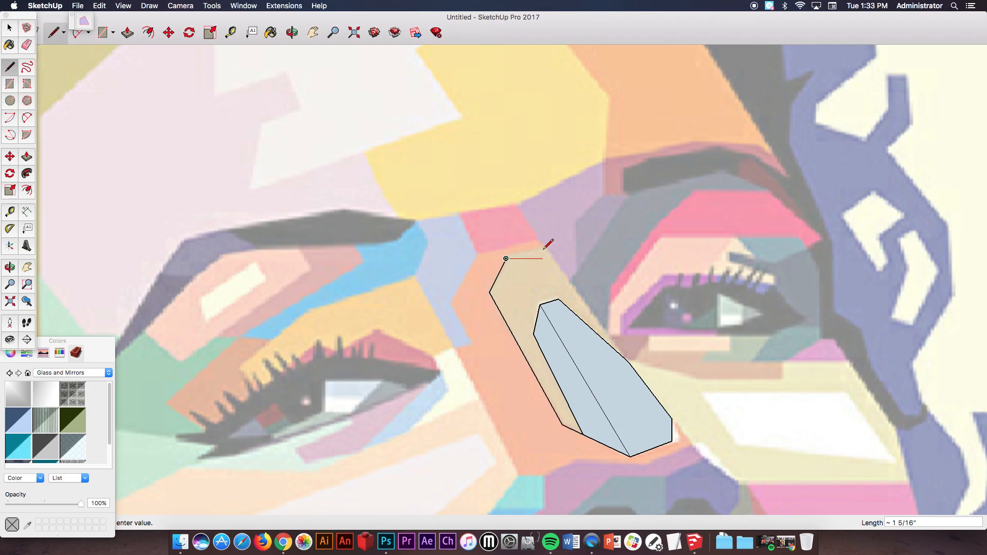
{"action": "scroll", "coordinate": [549, 242], "scroll_direction": "up", "scroll_amount": 1}
{"action": "scroll", "coordinate": [545, 244], "scroll_direction": "up", "scroll_amount": 1}
{"action": "left_click", "coordinate": [543, 247]}
{"action": "left_click", "coordinate": [680, 434]}
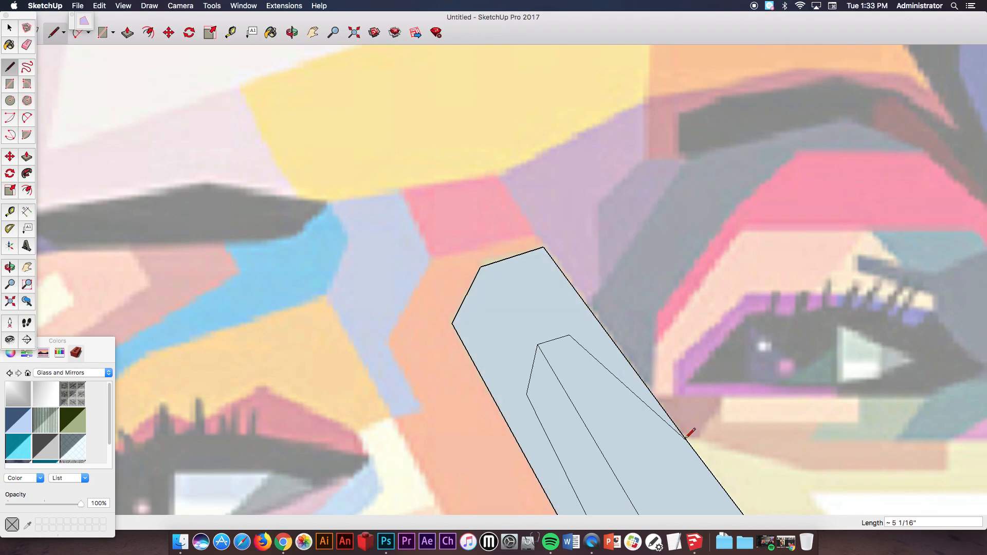
- Trace the upper and left outline of the orange nose area, from the beige area's top corner down to its lower-left corner
{"action": "scroll", "coordinate": [601, 364], "scroll_direction": "down", "scroll_amount": 5}
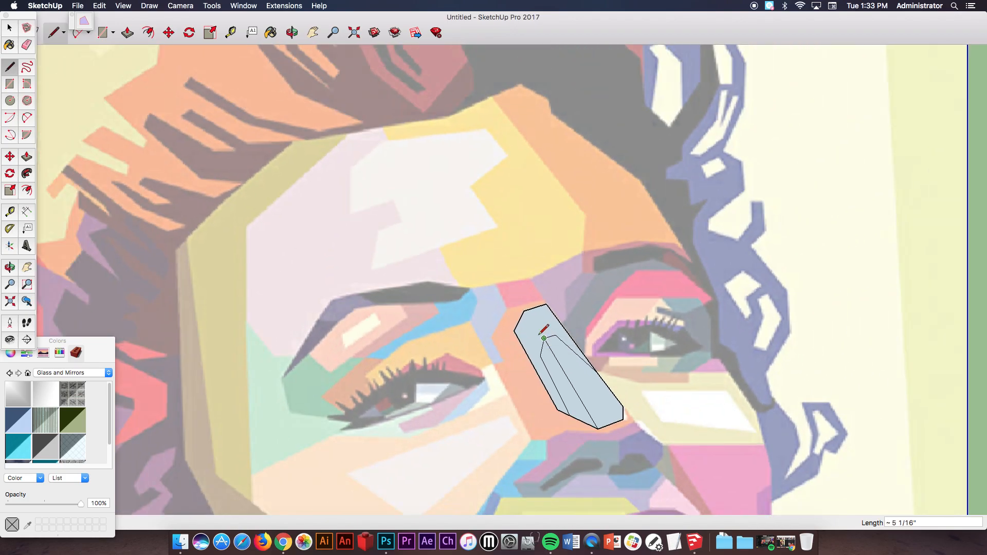
{"action": "scroll", "coordinate": [525, 310], "scroll_direction": "up", "scroll_amount": 3}
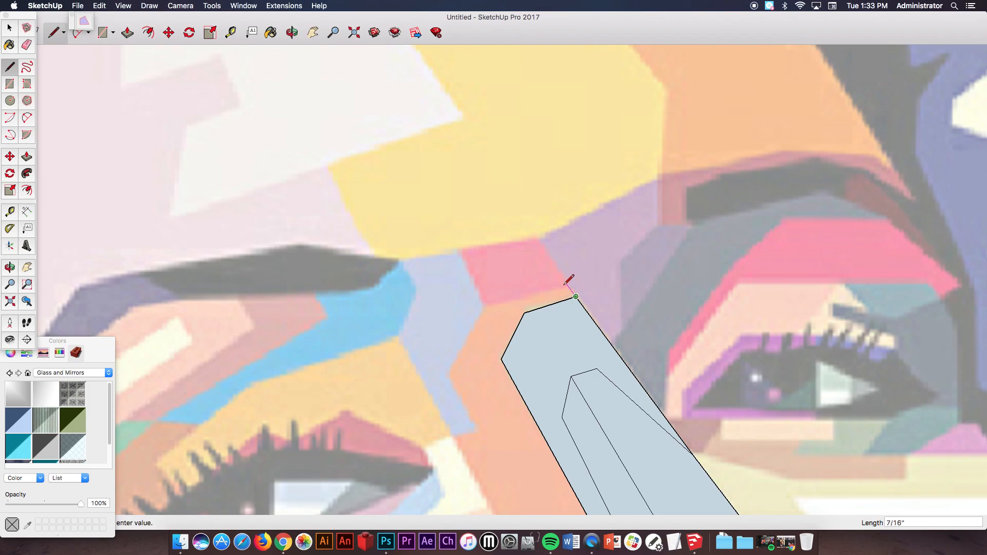
{"action": "left_click", "coordinate": [484, 304]}
{"action": "left_click", "coordinate": [445, 376]}
{"action": "left_click", "coordinate": [475, 430]}
{"action": "left_click", "coordinate": [454, 441]}
{"action": "scroll", "coordinate": [491, 432], "scroll_direction": "up", "scroll_amount": 3}
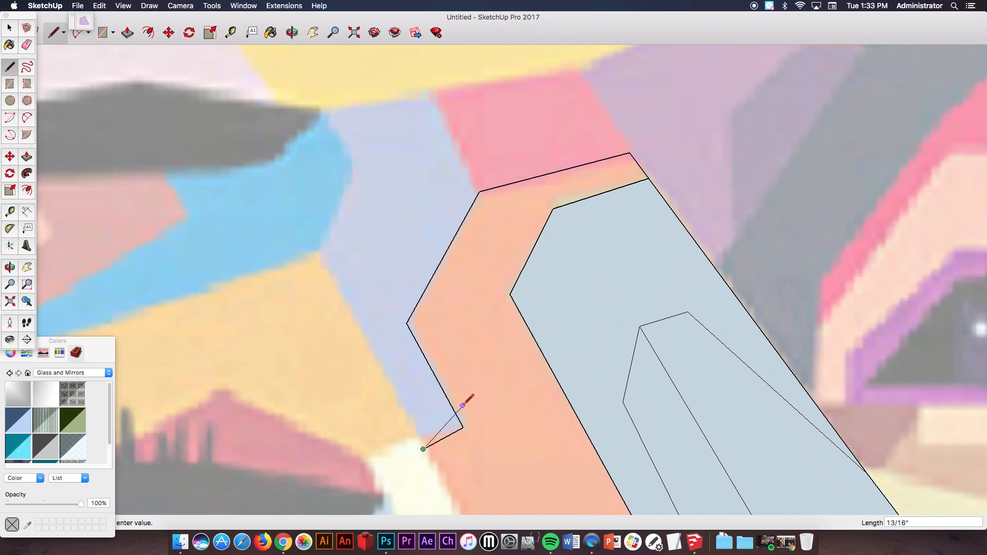
{"action": "scroll", "coordinate": [461, 400], "scroll_direction": "down", "scroll_amount": 6}
{"action": "scroll", "coordinate": [461, 398], "scroll_direction": "down", "scroll_amount": 2}
{"action": "left_click", "coordinate": [493, 489]}
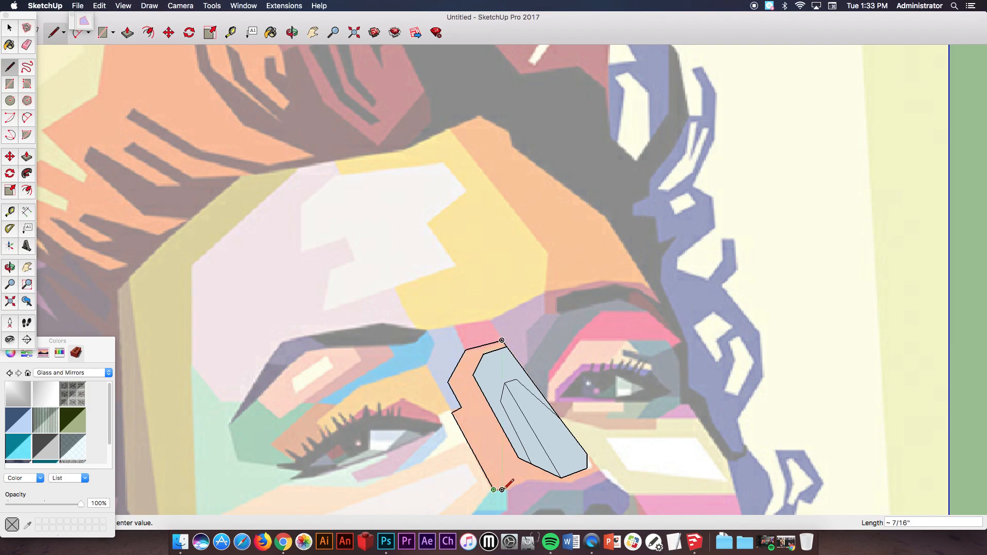
- Trace the orange area's bottom edge along the purple shapes and close it against the beige area's right edge as a face
{"action": "scroll", "coordinate": [519, 481], "scroll_direction": "up", "scroll_amount": 4}
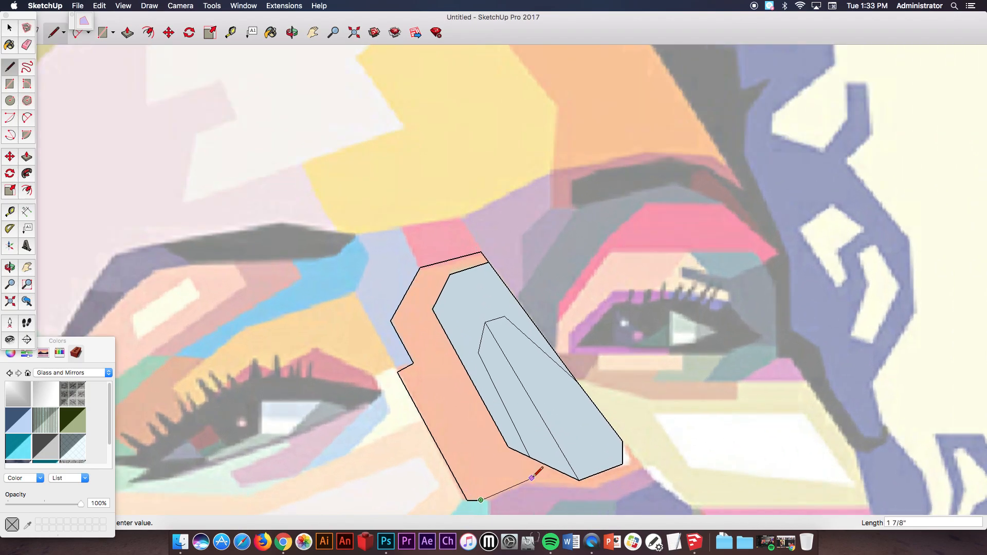
{"action": "left_click", "coordinate": [520, 483]}
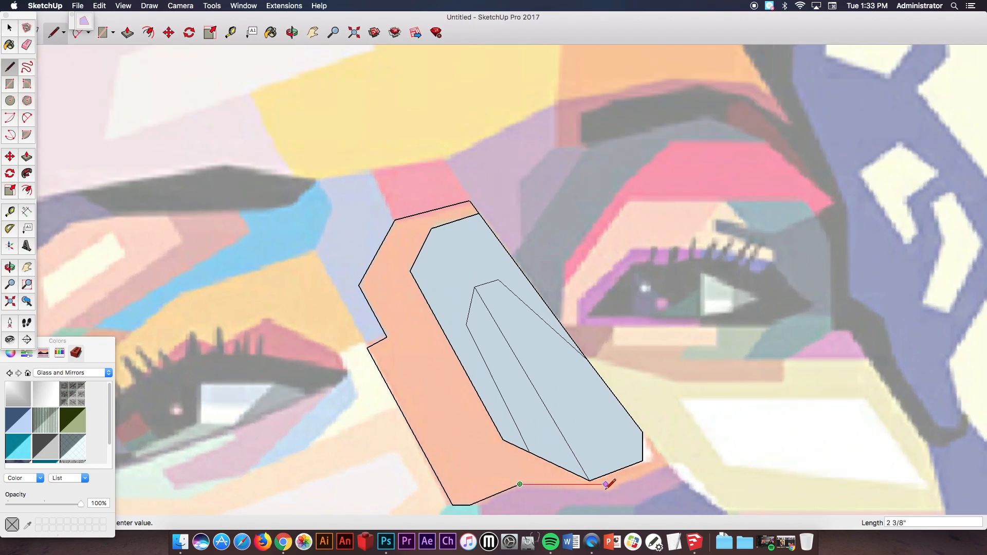
{"action": "scroll", "coordinate": [608, 490], "scroll_direction": "up", "scroll_amount": 2}
{"action": "left_click", "coordinate": [610, 495]}
{"action": "left_click", "coordinate": [669, 470]}
{"action": "left_click", "coordinate": [698, 455]}
{"action": "left_click", "coordinate": [660, 404]}
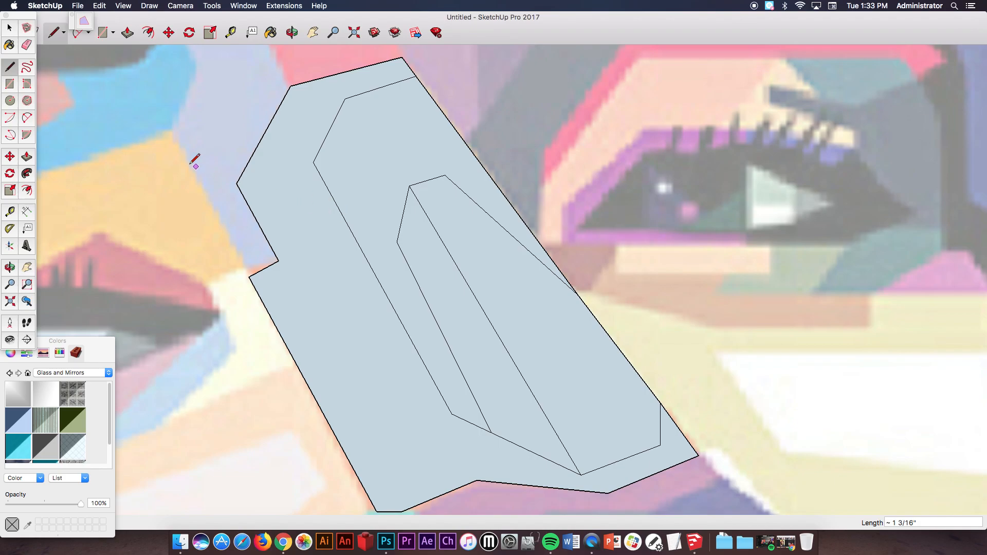
- Extrude the white nose highlight face up about 3 1/16 inches with Push/Pull
{"action": "left_click", "coordinate": [127, 34]}
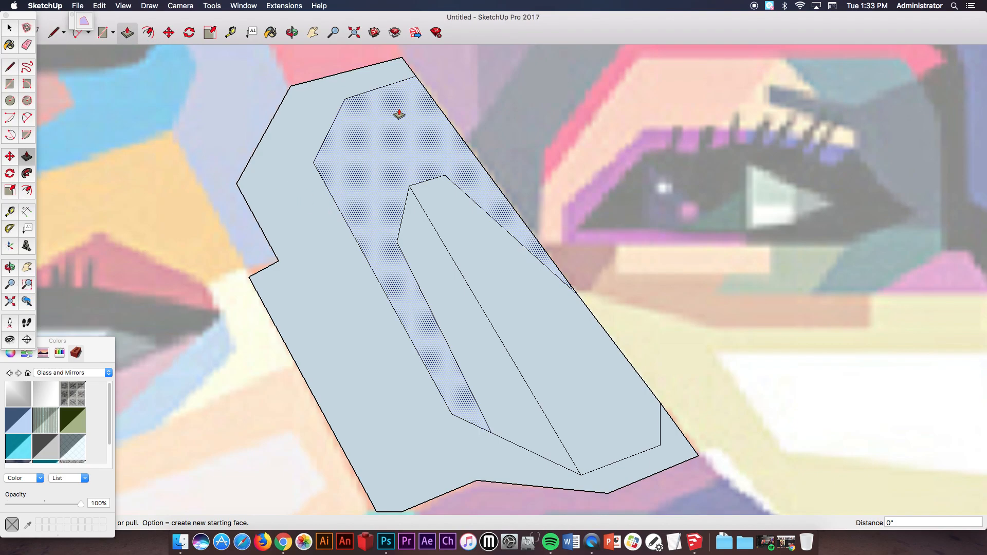
{"action": "left_click", "coordinate": [469, 227]}
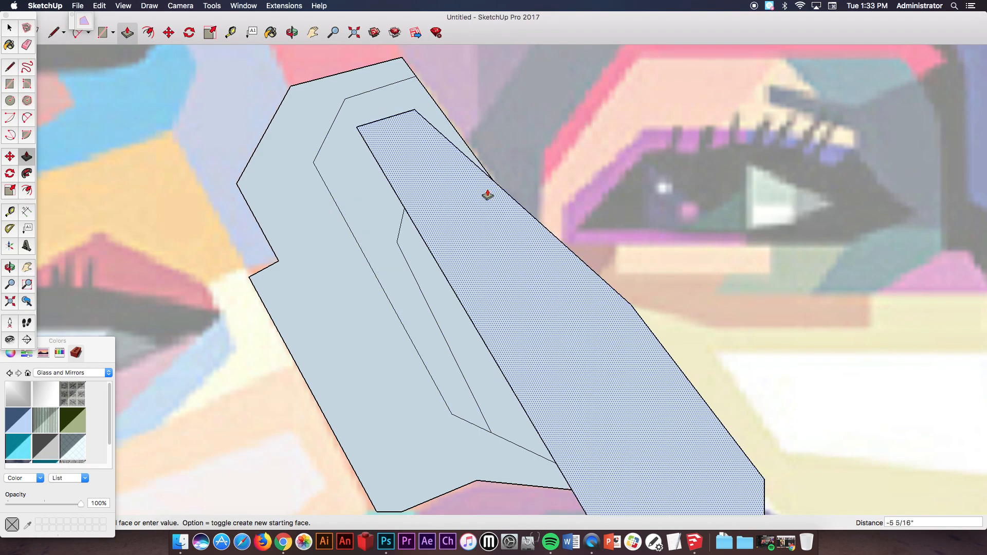
{"action": "middle_click_drag", "start_coordinate": [480, 201], "coordinate": [710, 39]}
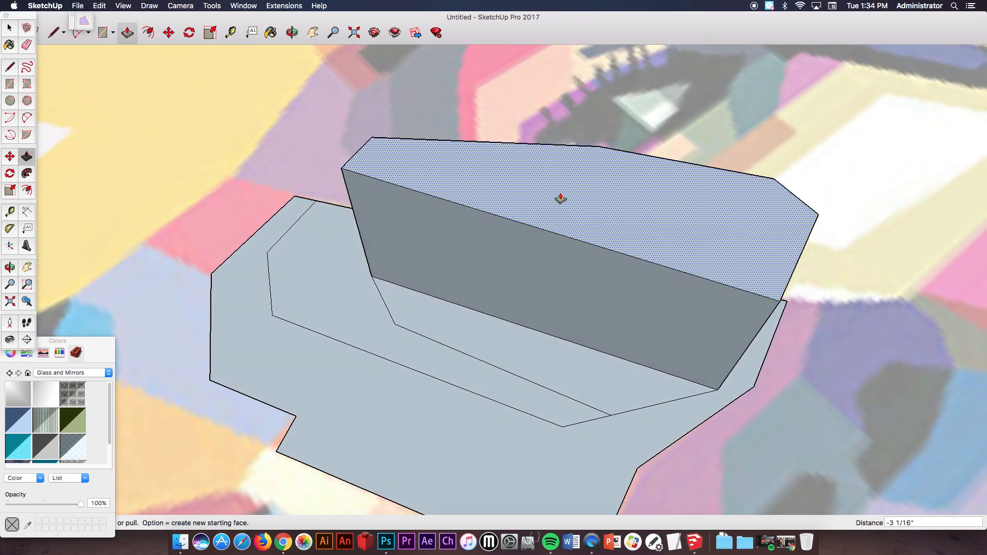
{"action": "left_click", "coordinate": [560, 199]}
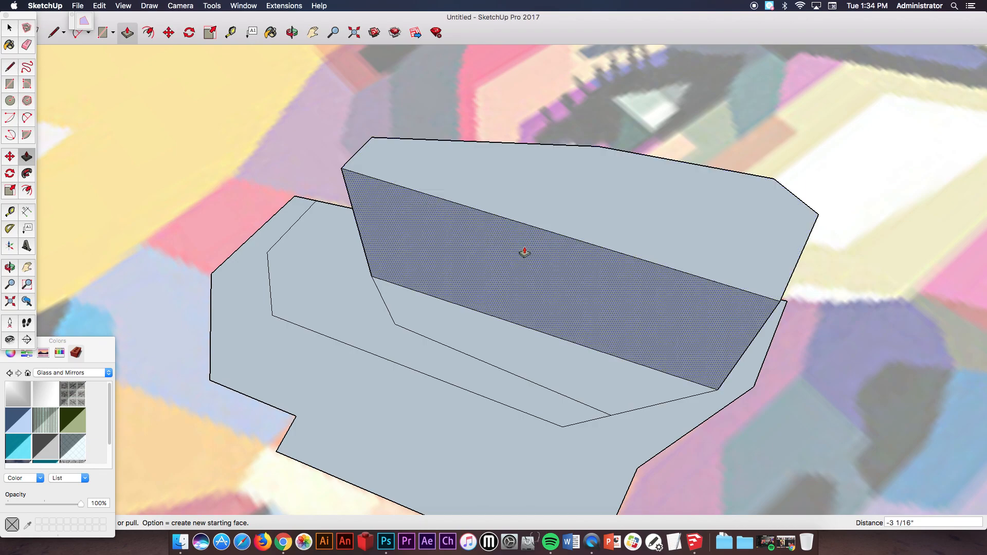
- Raise the narrow strip beside the highlight to a lower step and extrude the surrounding beige area about 1/4 inch
{"action": "left_click", "coordinate": [467, 342]}
{"action": "left_click", "coordinate": [452, 324]}
{"action": "left_click", "coordinate": [365, 333]}
- Offset the tall block's long side face inward and split the inner panel in half with a vertical line
{"action": "middle_click_drag", "start_coordinate": [373, 319], "coordinate": [494, 136]}
{"action": "middle_click_drag", "start_coordinate": [593, 233], "coordinate": [466, 299]}
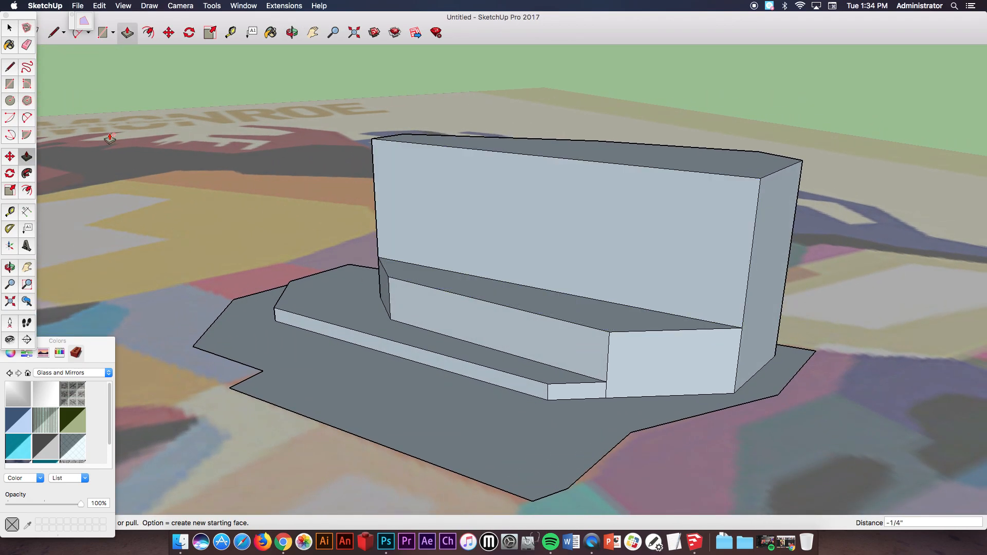
{"action": "key", "text": "f"}
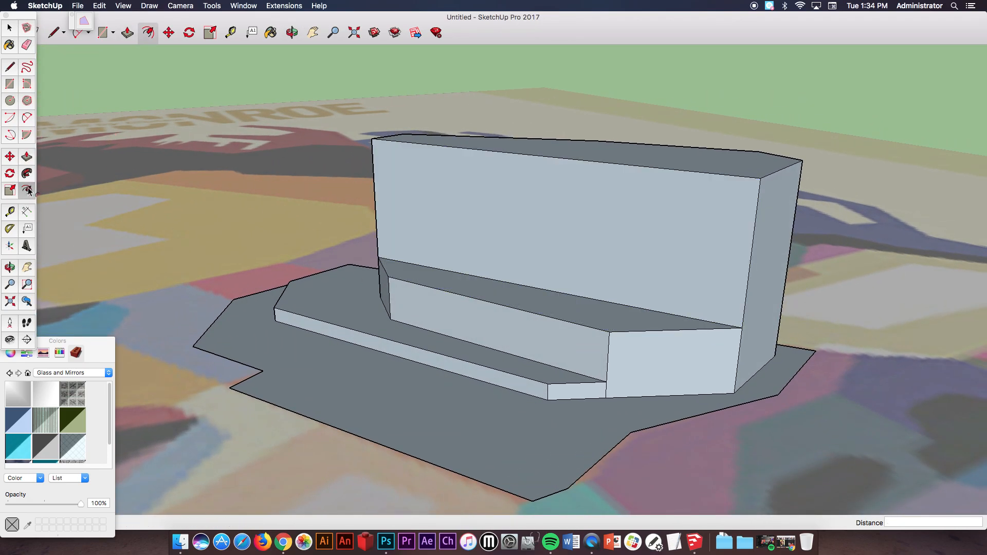
{"action": "left_click", "coordinate": [448, 196]}
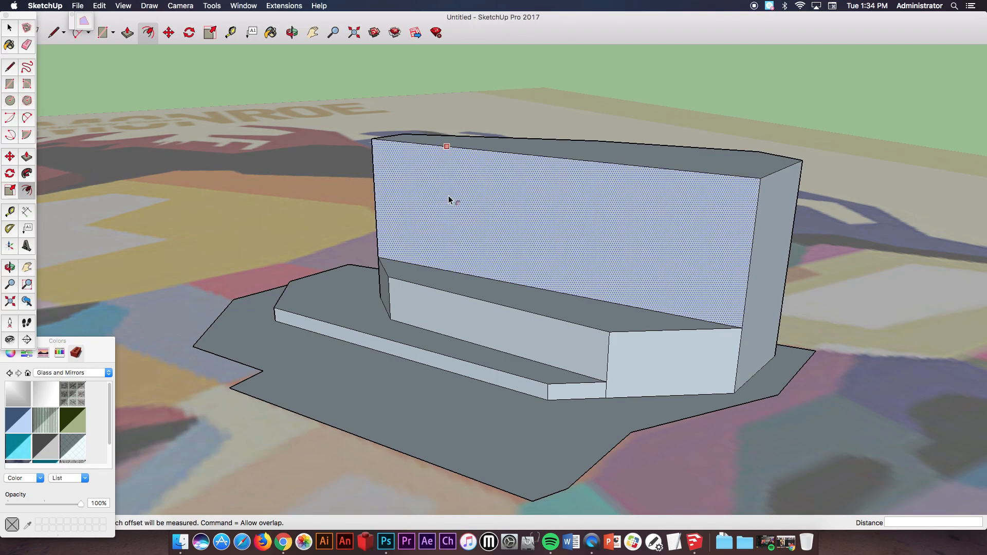
{"action": "left_click", "coordinate": [433, 161]}
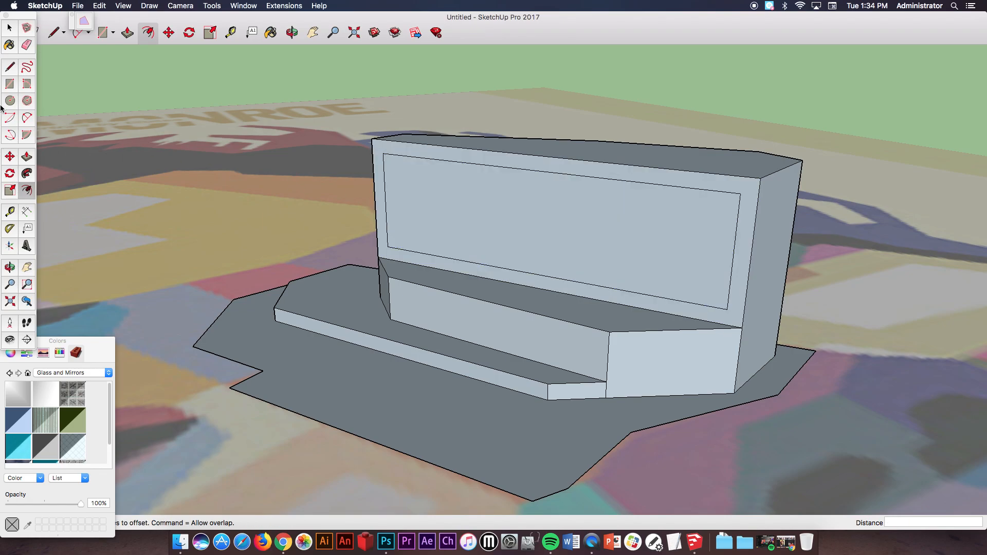
{"action": "left_click", "coordinate": [10, 68]}
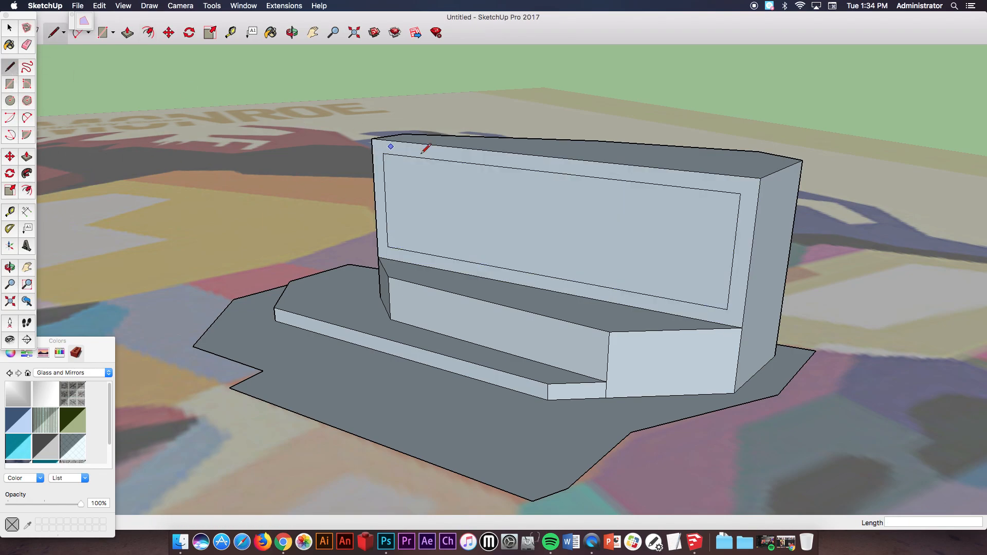
{"action": "left_click", "coordinate": [539, 171]}
{"action": "left_click", "coordinate": [538, 273]}
- Offset each half of the split panel inward to form two rectangular window frames
{"action": "left_click", "coordinate": [27, 192]}
{"action": "left_click", "coordinate": [441, 191]}
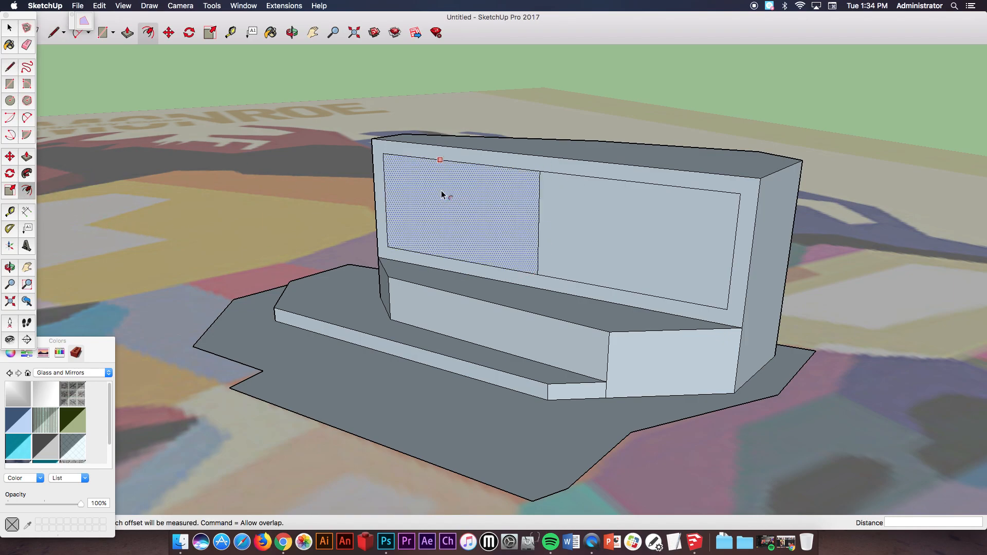
{"action": "left_click", "coordinate": [490, 190]}
{"action": "left_click", "coordinate": [617, 180]}
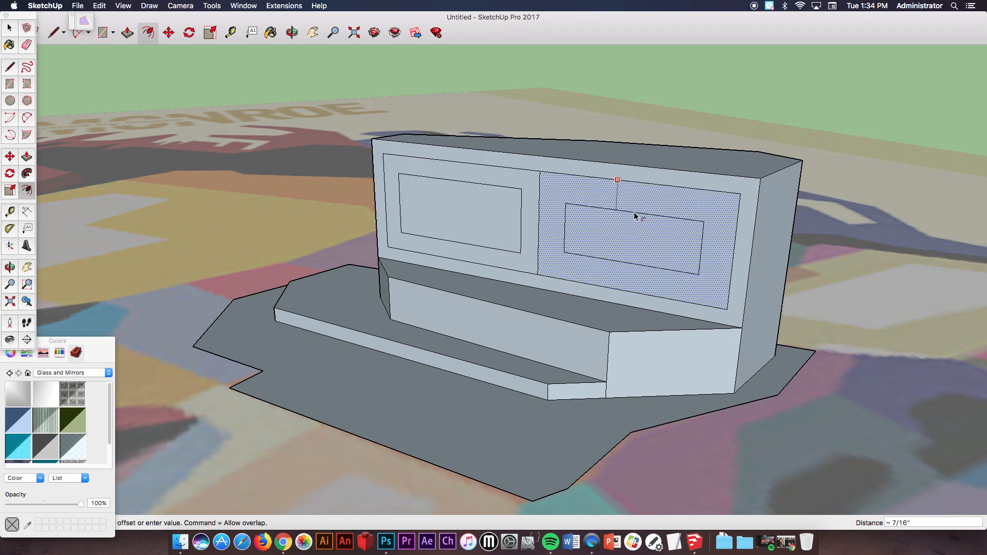
{"action": "left_click", "coordinate": [689, 282]}
- Pull both window frames out from the tall block's long side by 1/8 inch
{"action": "left_click", "coordinate": [27, 157]}
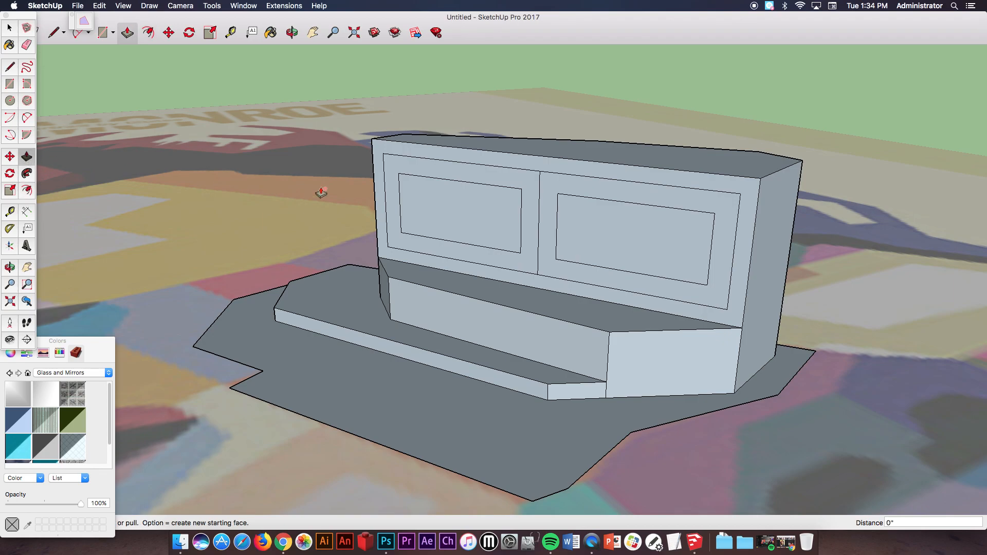
{"action": "left_click", "coordinate": [429, 175]}
{"action": "left_click", "coordinate": [425, 171]}
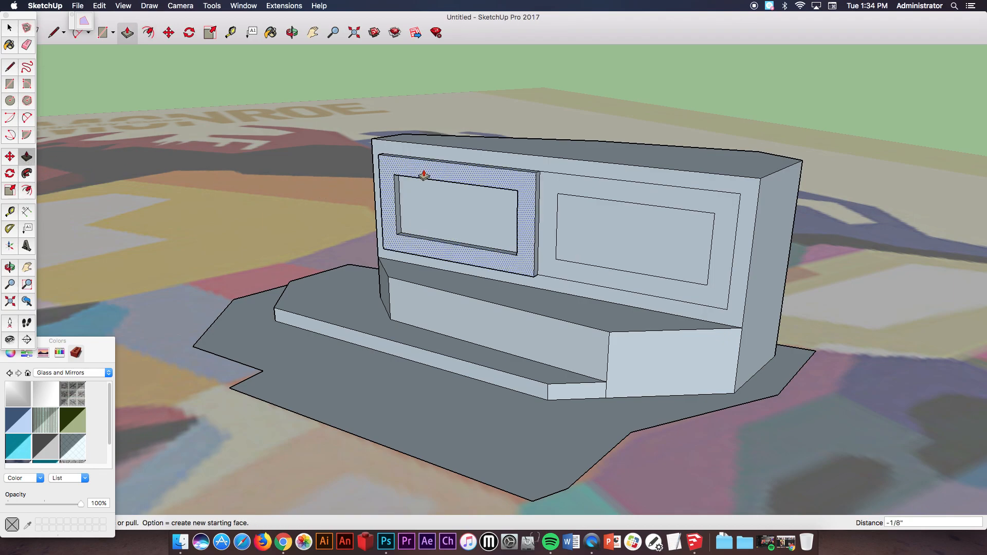
{"action": "left_click", "coordinate": [551, 181]}
{"action": "left_click", "coordinate": [529, 175]}
- Draw a small upright rectangle of about 1/4 by 1/2 inch near the top of the tall block's narrow end face
{"action": "key", "text": "o"}
{"action": "left_click_drag", "start_coordinate": [628, 227], "coordinate": [399, 214]}
{"action": "key", "text": "p"}
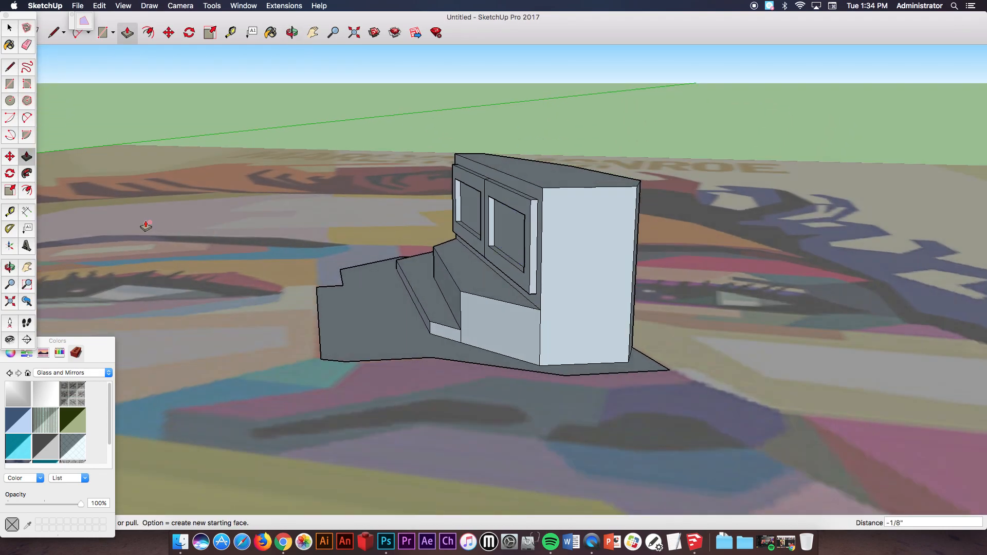
{"action": "left_click", "coordinate": [13, 86]}
{"action": "left_click", "coordinate": [556, 203]}
{"action": "left_click", "coordinate": [572, 232]}
{"action": "scroll", "coordinate": [573, 231], "scroll_direction": "up", "scroll_amount": 6}
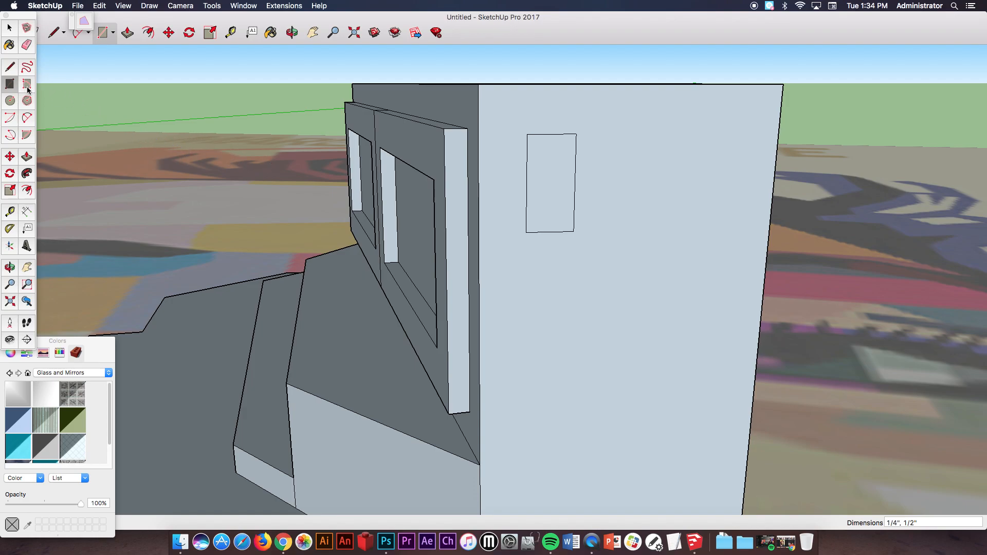
- Offset the small rectangle inward and divide the inner face into four panes with a vertical and a horizontal line
{"action": "left_click", "coordinate": [27, 190]}
{"action": "left_click", "coordinate": [556, 190]}
{"action": "left_click", "coordinate": [570, 179]}
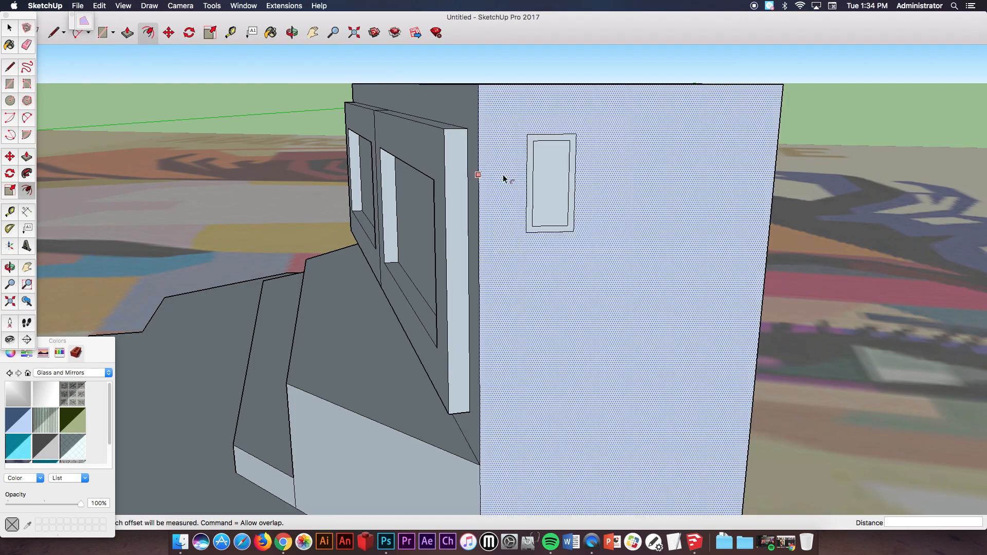
{"action": "left_click", "coordinate": [10, 66]}
{"action": "left_click", "coordinate": [552, 140]}
{"action": "left_click", "coordinate": [550, 226]}
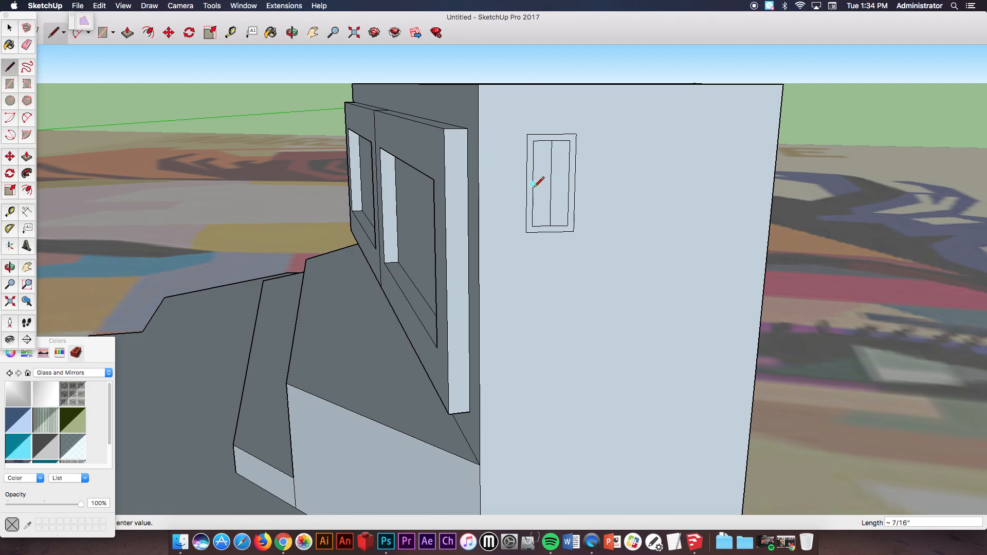
{"action": "left_click", "coordinate": [27, 190]}
{"action": "left_click", "coordinate": [540, 198]}
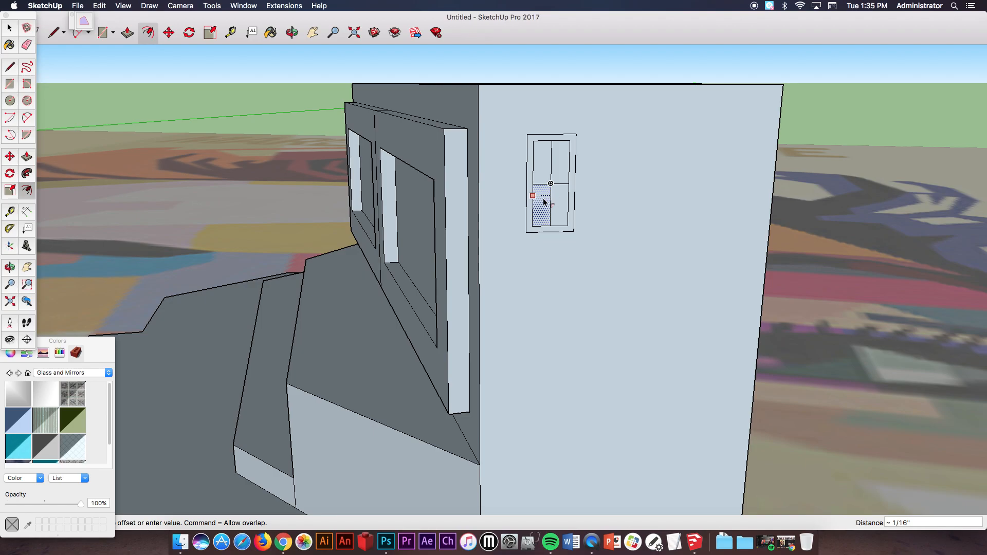
{"action": "key", "text": "Escape"}
{"action": "scroll", "coordinate": [542, 203], "scroll_direction": "up", "scroll_amount": 6}
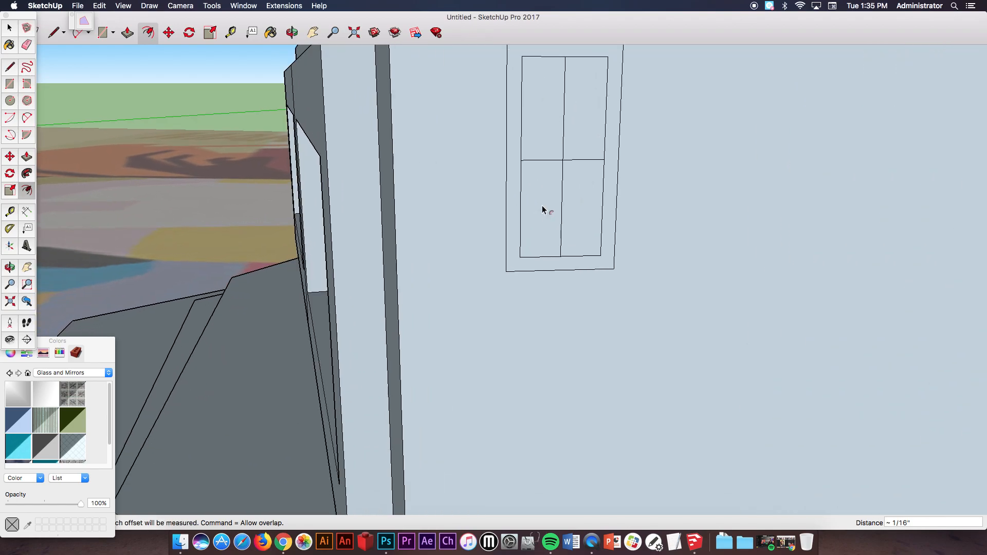
{"action": "key", "text": "Escape"}
- Offset the lower-left and lower-right panes of the small window inward to create thin pane frames
{"action": "left_click", "coordinate": [9, 32]}
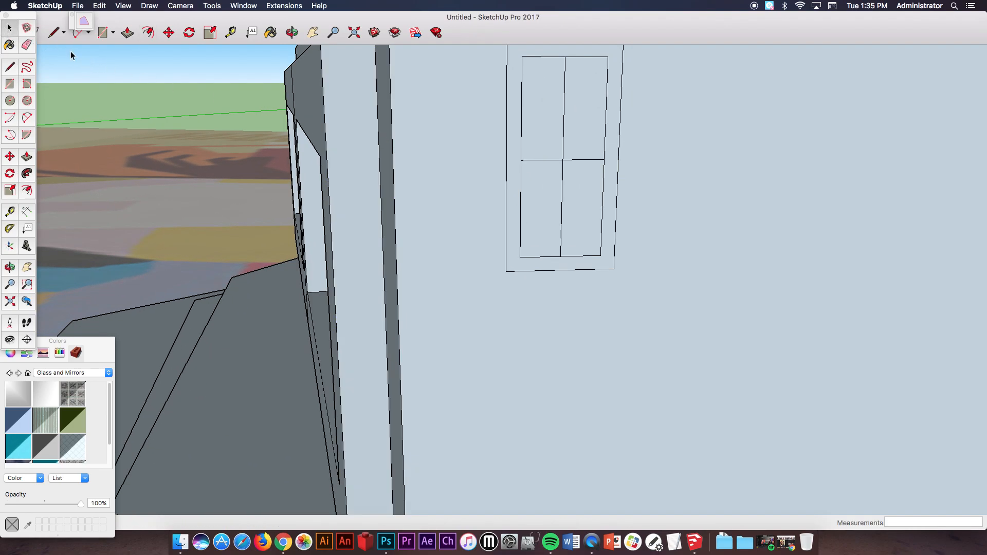
{"action": "left_click", "coordinate": [535, 188]}
{"action": "left_click", "coordinate": [27, 190]}
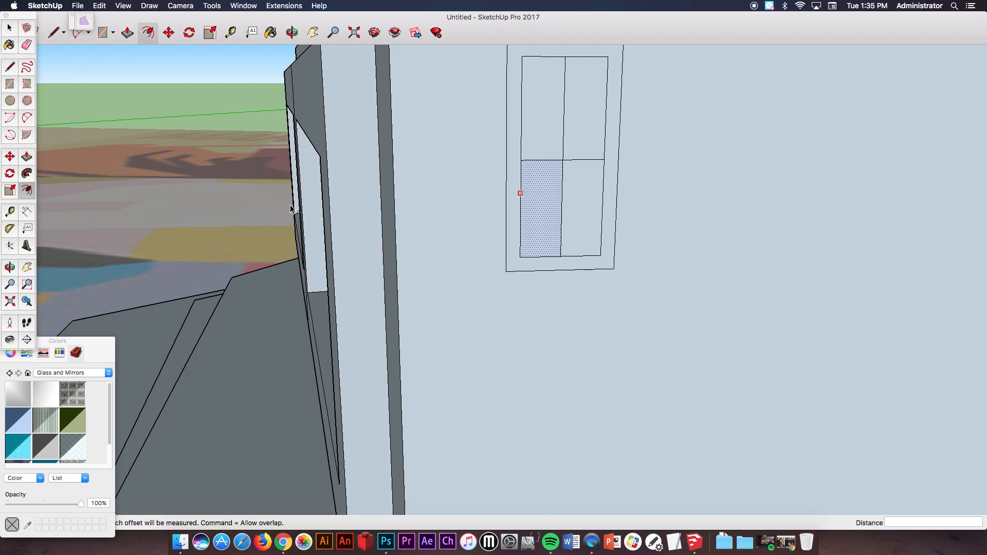
{"action": "left_click", "coordinate": [539, 208]}
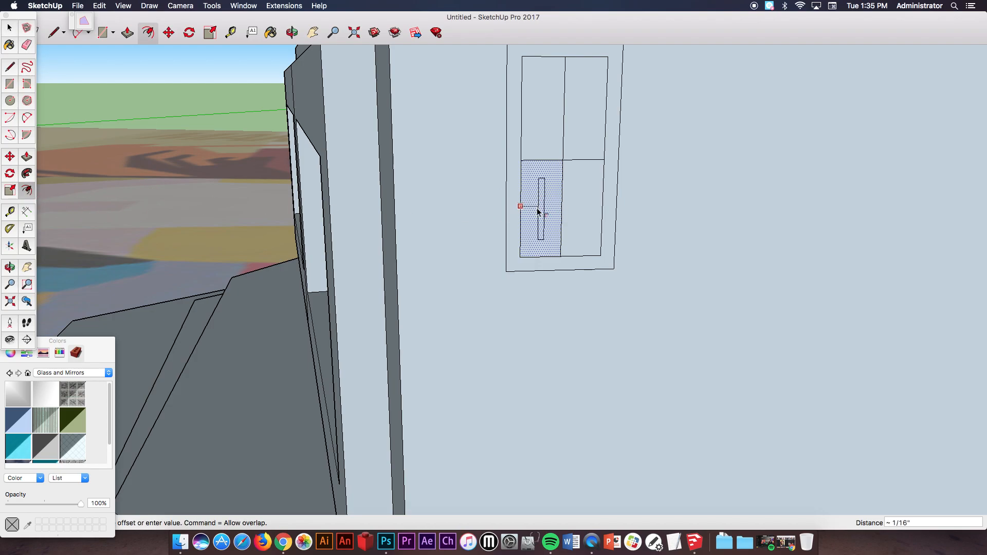
{"action": "left_click", "coordinate": [527, 212]}
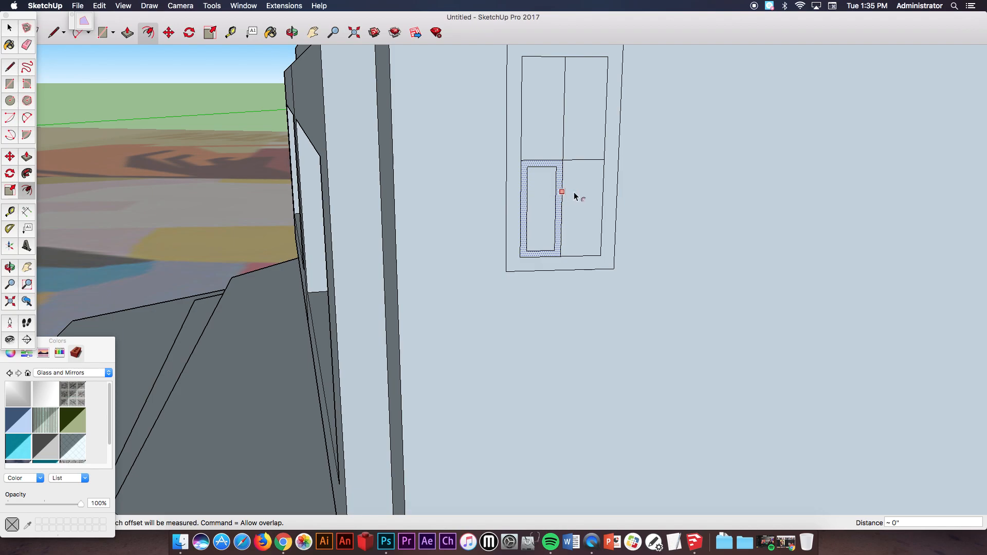
{"action": "left_click", "coordinate": [11, 29]}
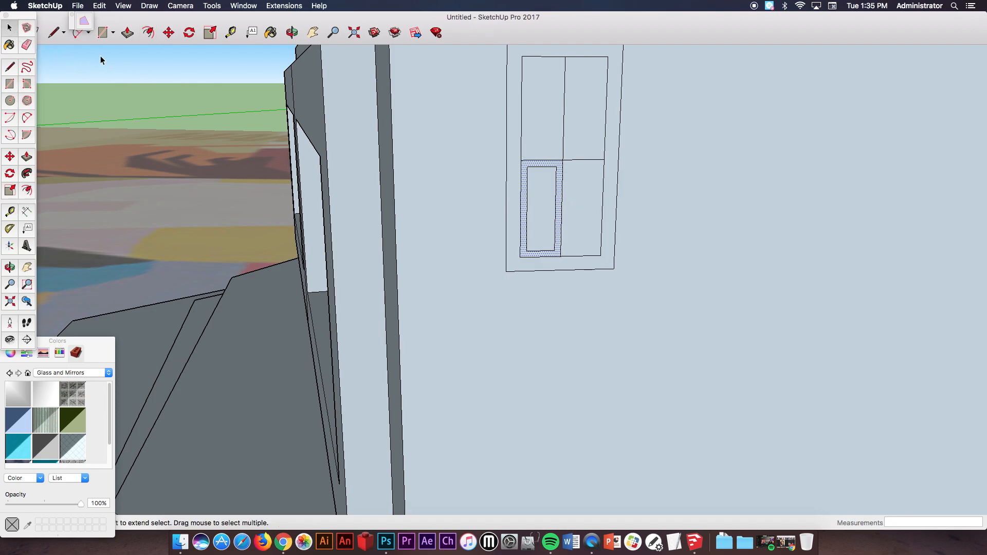
{"action": "left_click", "coordinate": [591, 222]}
{"action": "left_click", "coordinate": [27, 192]}
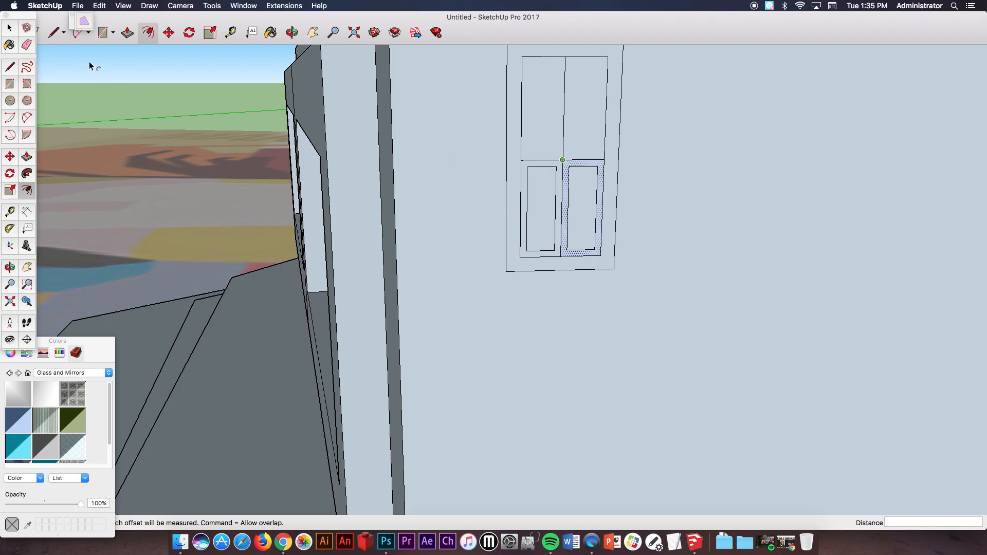
{"action": "left_click", "coordinate": [9, 29]}
{"action": "left_click", "coordinate": [548, 116]}
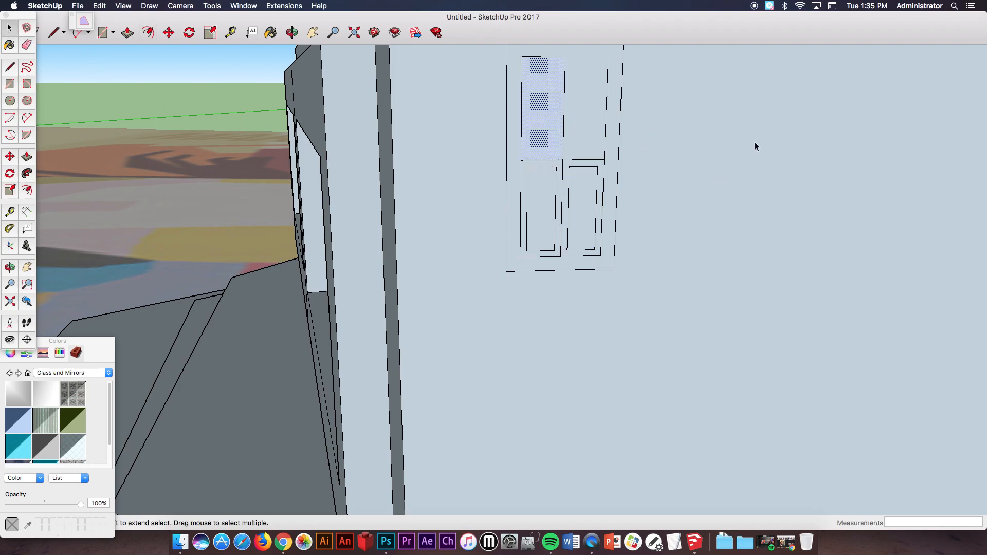
{"action": "scroll", "coordinate": [824, 247], "scroll_direction": "down", "scroll_amount": 15}
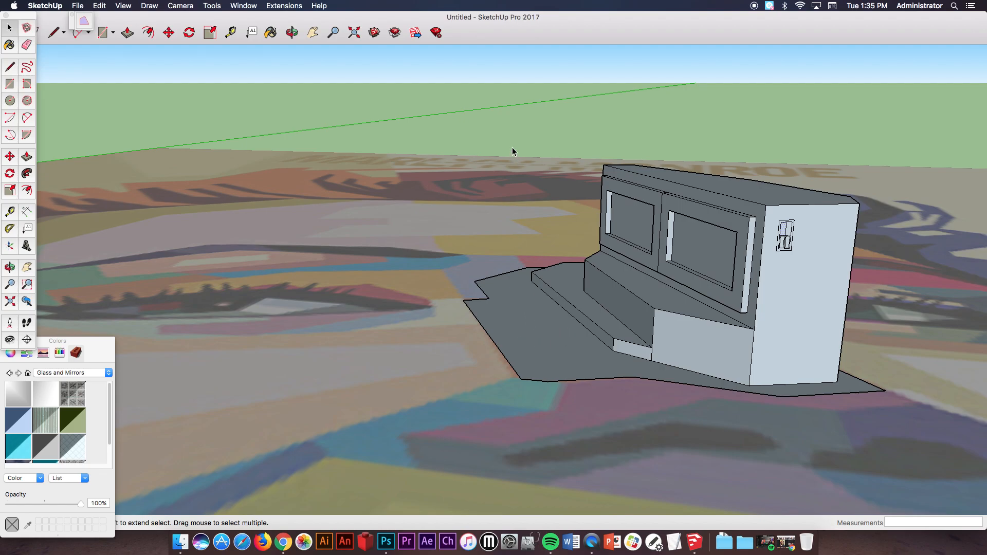
- Open the recent model bob marley.skp and dismiss the version warning
{"action": "left_click", "coordinate": [103, 6]}
{"action": "mouse_move", "coordinate": [78, 5]}
{"action": "mouse_move", "coordinate": [95, 38]}
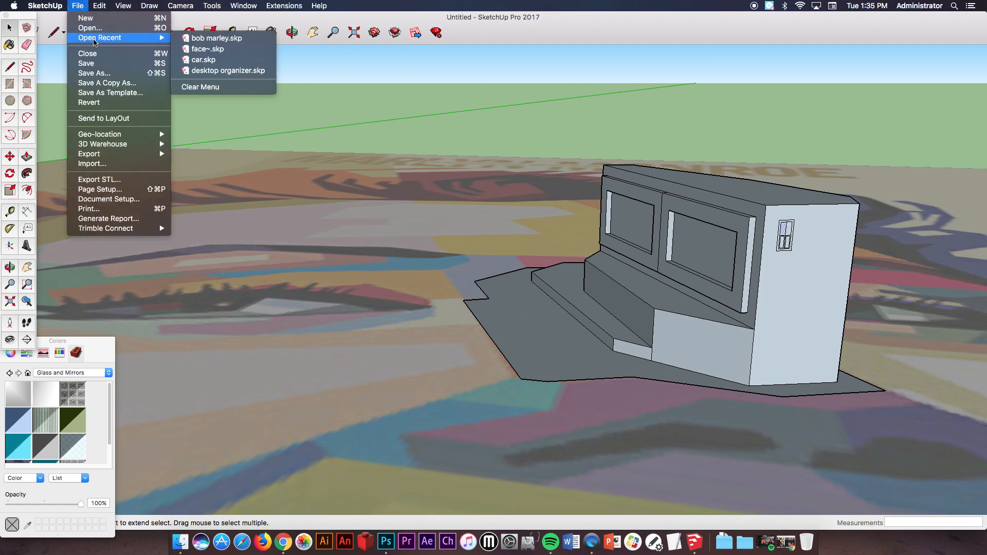
{"action": "left_click", "coordinate": [211, 42]}
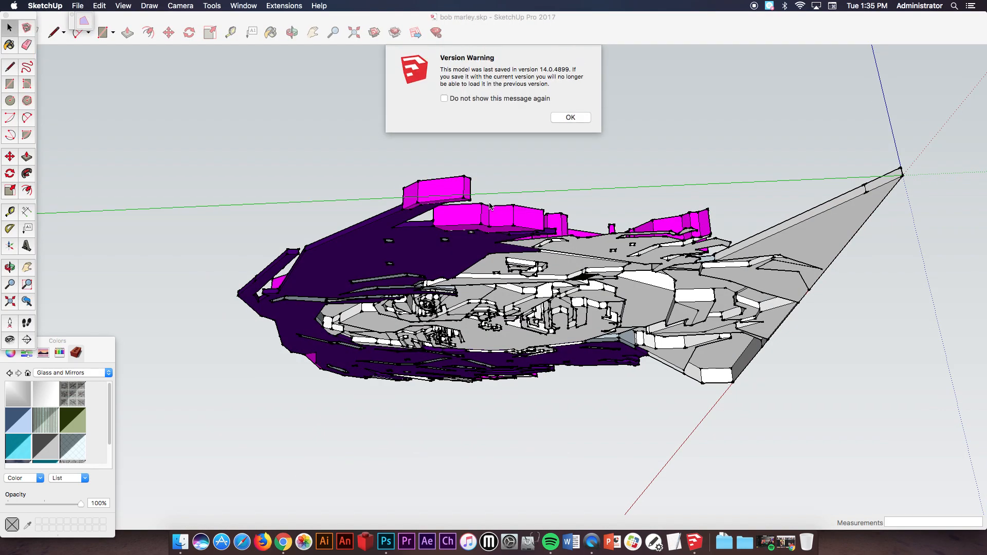
{"action": "left_click", "coordinate": [572, 117]}
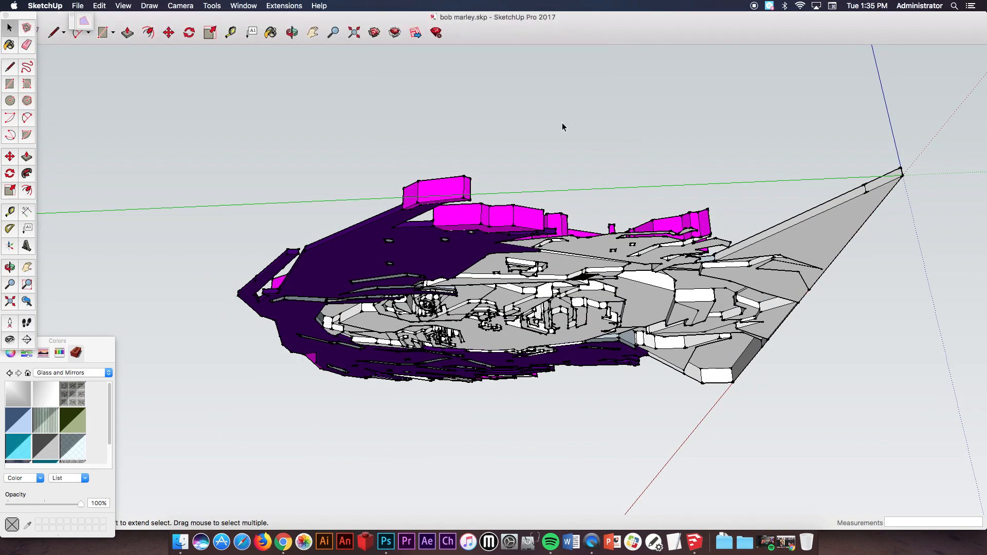
- Examine the extruded Bob Marley portrait from the top, from low side angles and close up around the face
{"action": "key", "text": "super+1"}
{"action": "scroll", "coordinate": [596, 134], "scroll_direction": "down", "scroll_amount": 5}
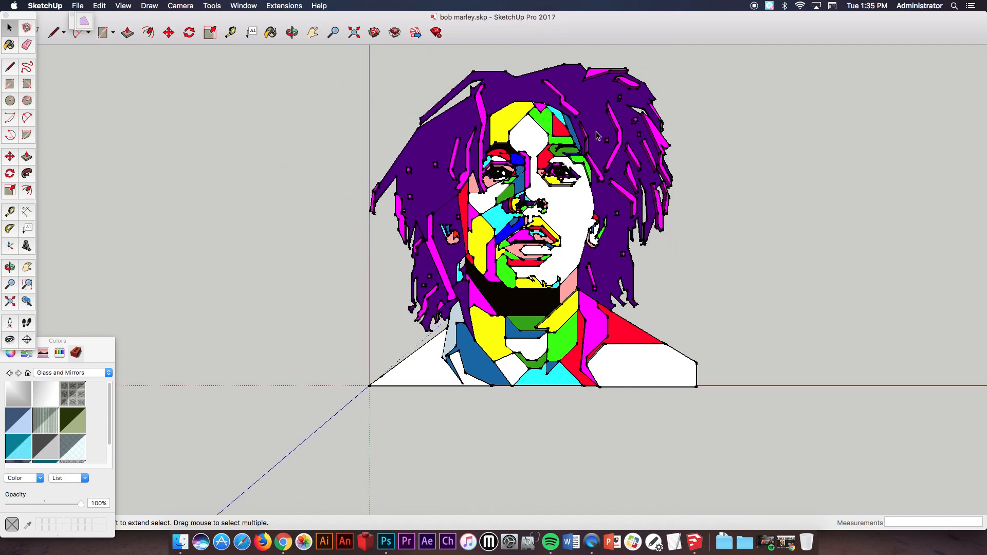
{"action": "middle_click_drag", "start_coordinate": [536, 232], "coordinate": [724, 170]}
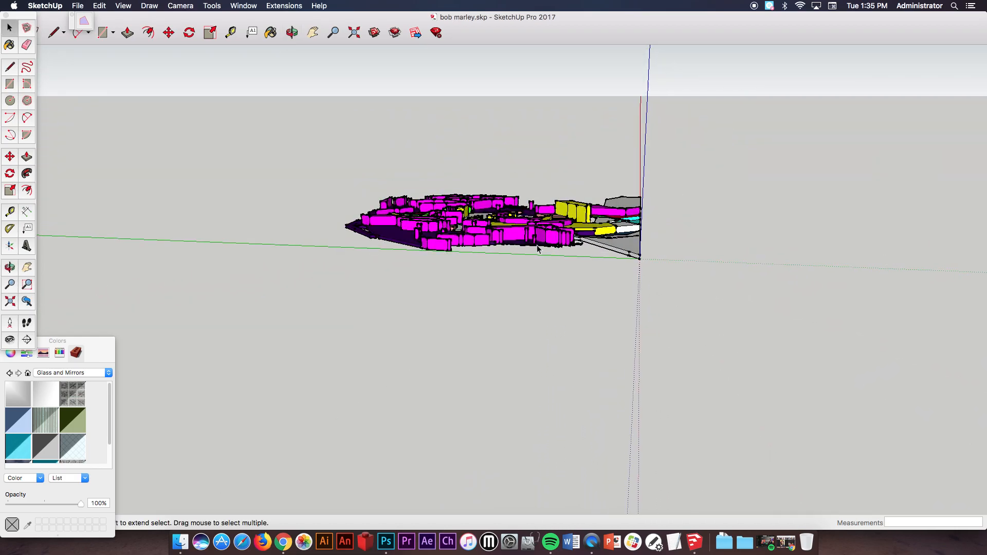
{"action": "scroll", "coordinate": [516, 238], "scroll_direction": "up", "scroll_amount": 8}
{"action": "middle_click_drag", "start_coordinate": [558, 197], "coordinate": [513, 202]}
{"action": "scroll", "coordinate": [488, 267], "scroll_direction": "down", "scroll_amount": 8}
{"action": "scroll", "coordinate": [512, 201], "scroll_direction": "down", "scroll_amount": 3}
{"action": "scroll", "coordinate": [514, 203], "scroll_direction": "up", "scroll_amount": 8}
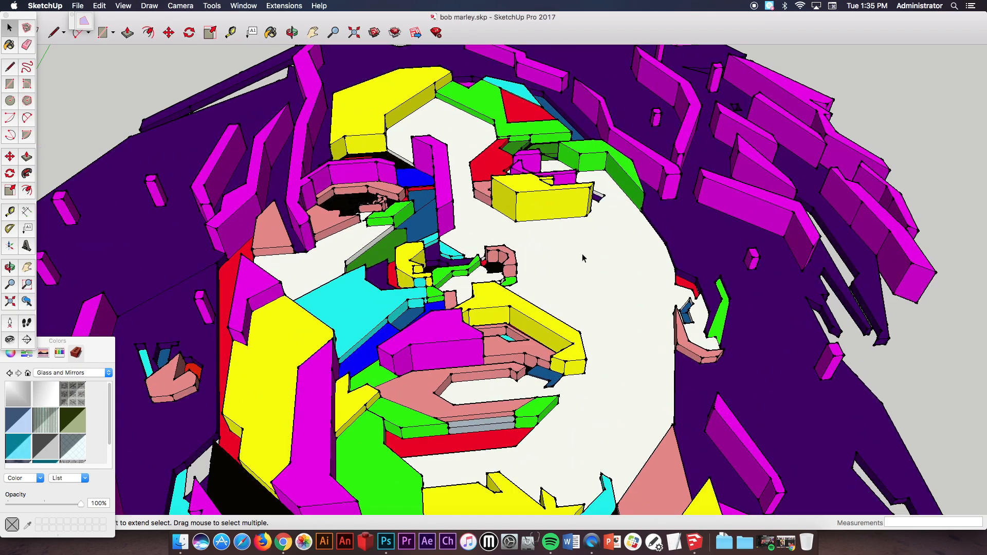
{"action": "scroll", "coordinate": [434, 205], "scroll_direction": "down", "scroll_amount": 10}
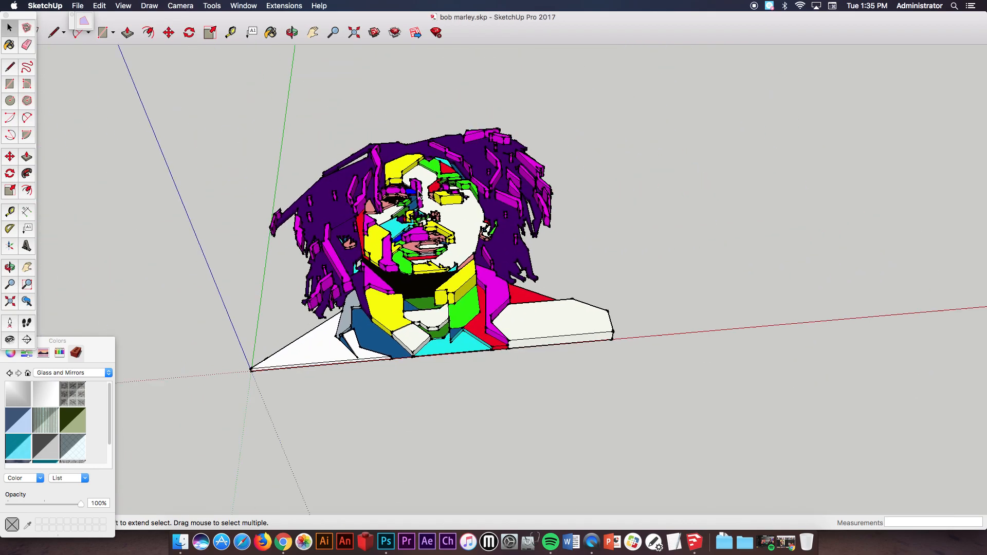
{"action": "middle_click_drag", "start_coordinate": [412, 205], "coordinate": [417, 470]}
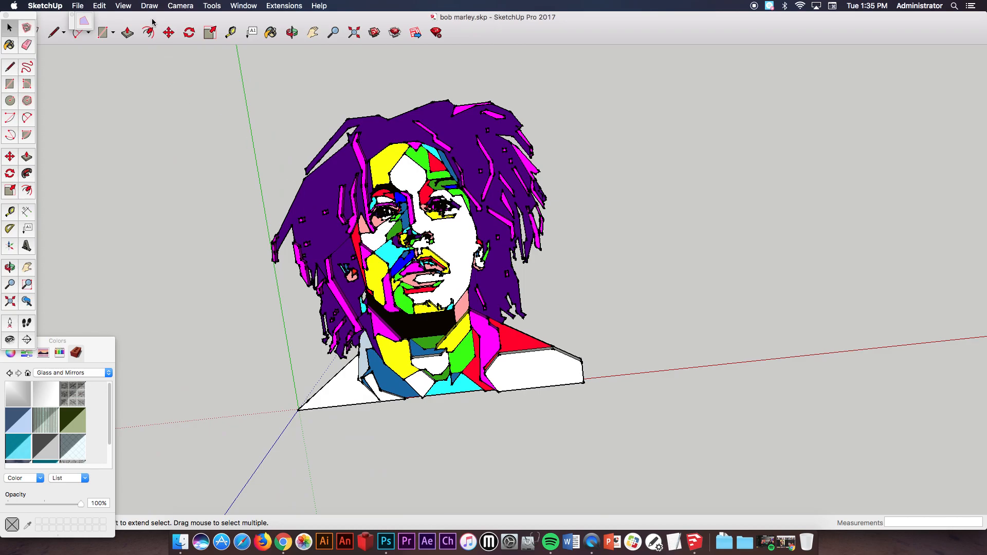